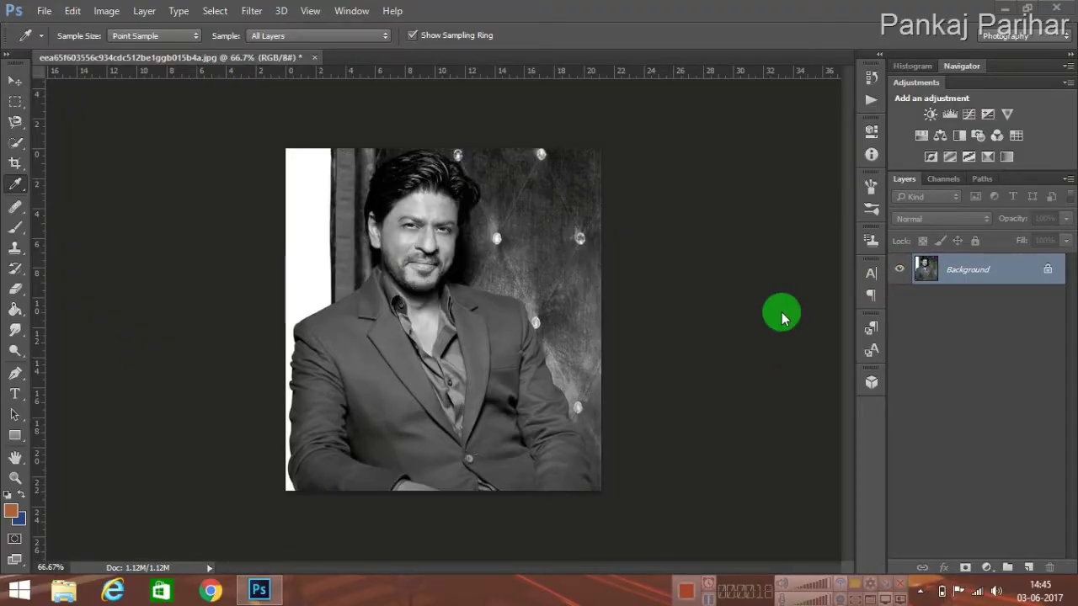
# Step: Duplicate the Background layer as 'Background copy'
pyautogui.rightClick(957, 278)
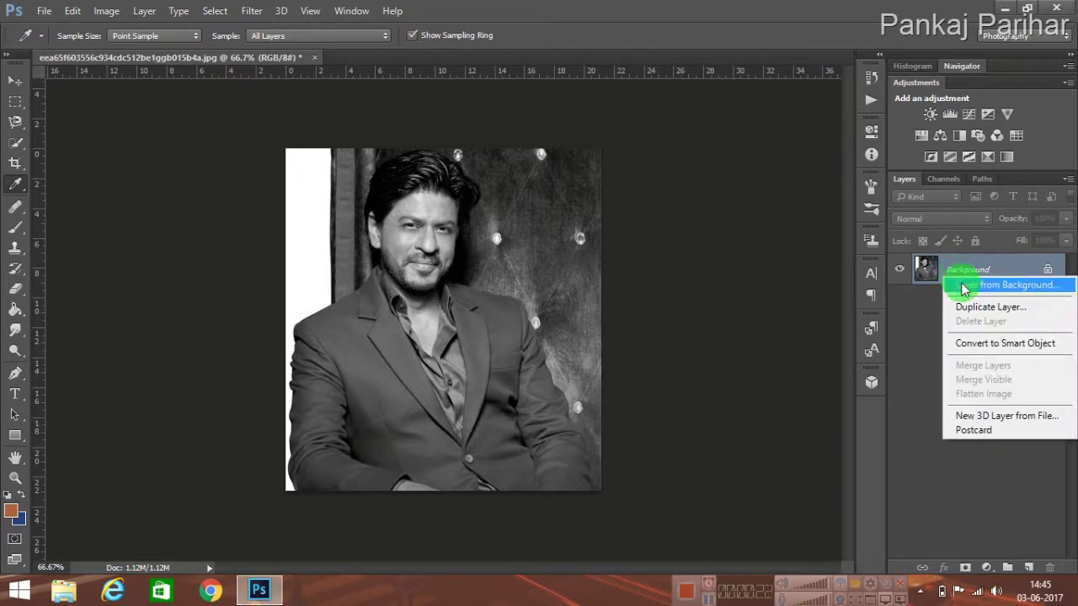
pyautogui.click(975, 311)
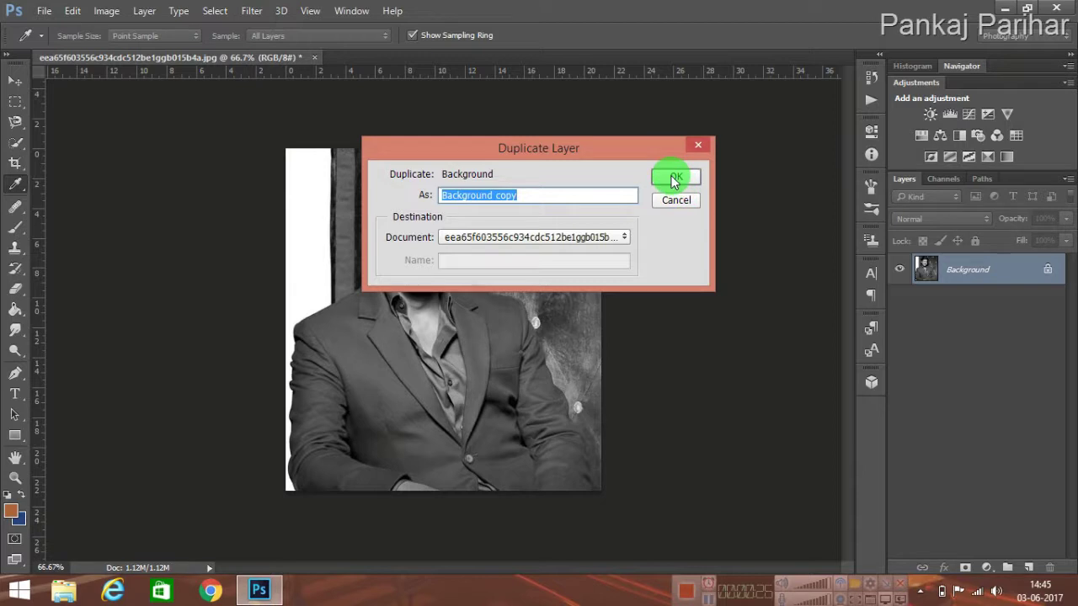
pyautogui.click(673, 179)
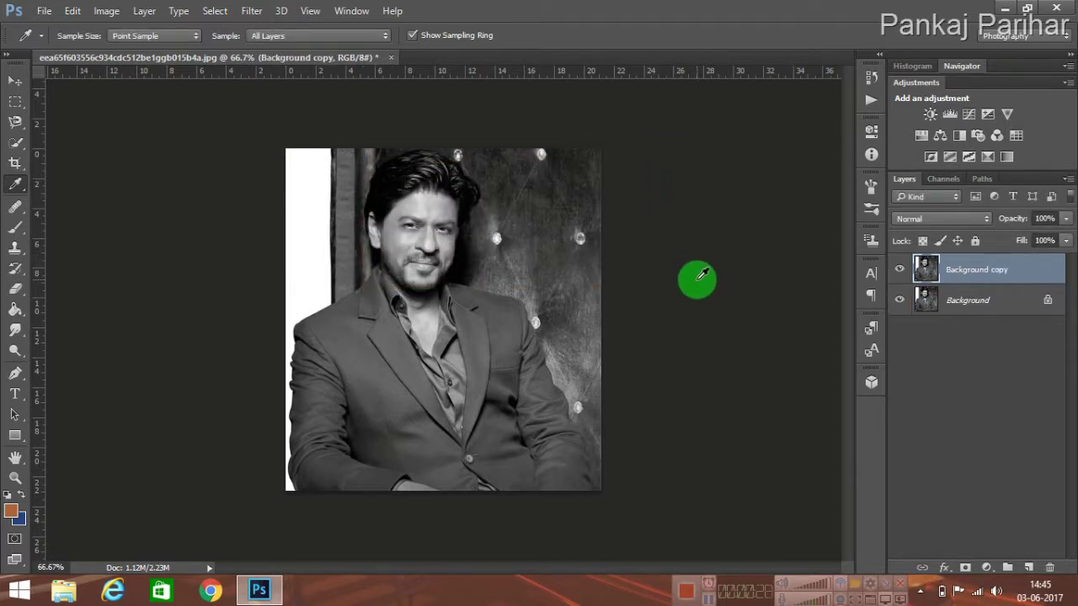
# Step: Select the soft Brush Tool and set the foreground colour to dark red 9a303e
pyautogui.click(21, 229)
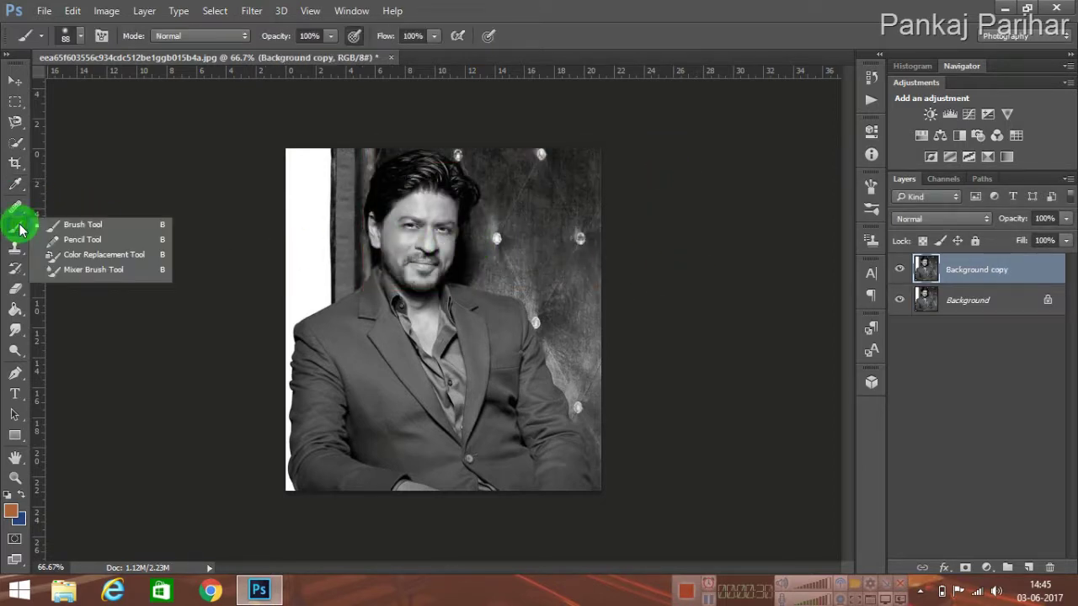
pyautogui.click(73, 232)
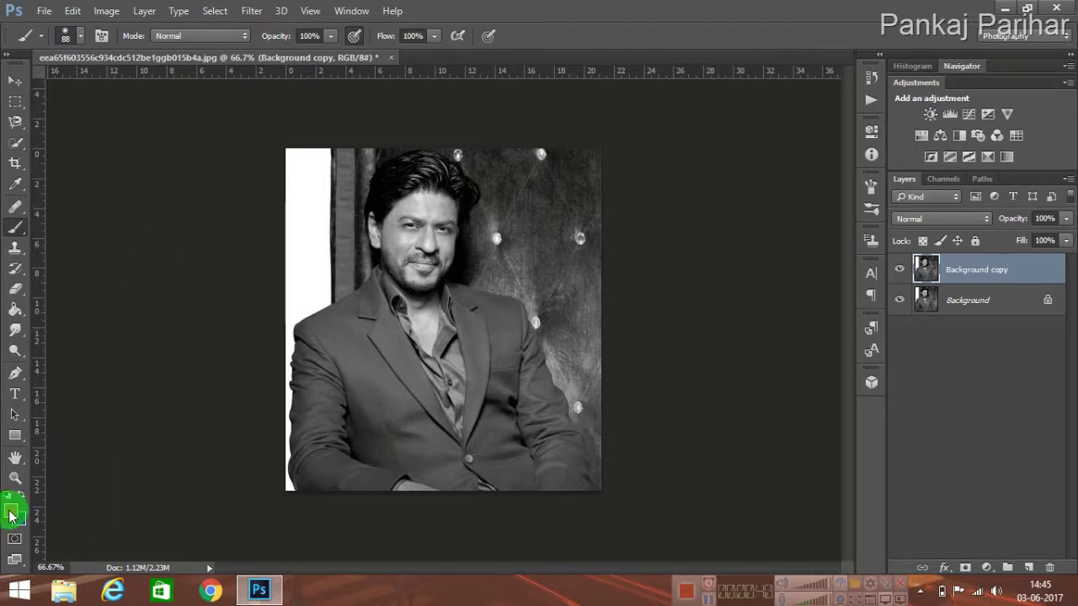
pyautogui.click(11, 515)
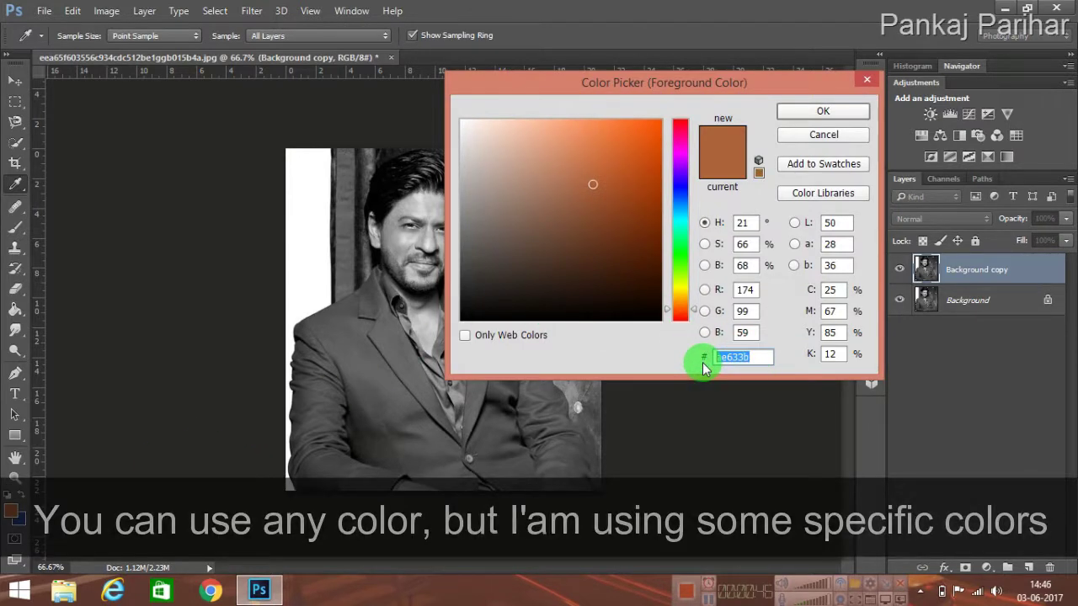
pyautogui.press('BackSpace')
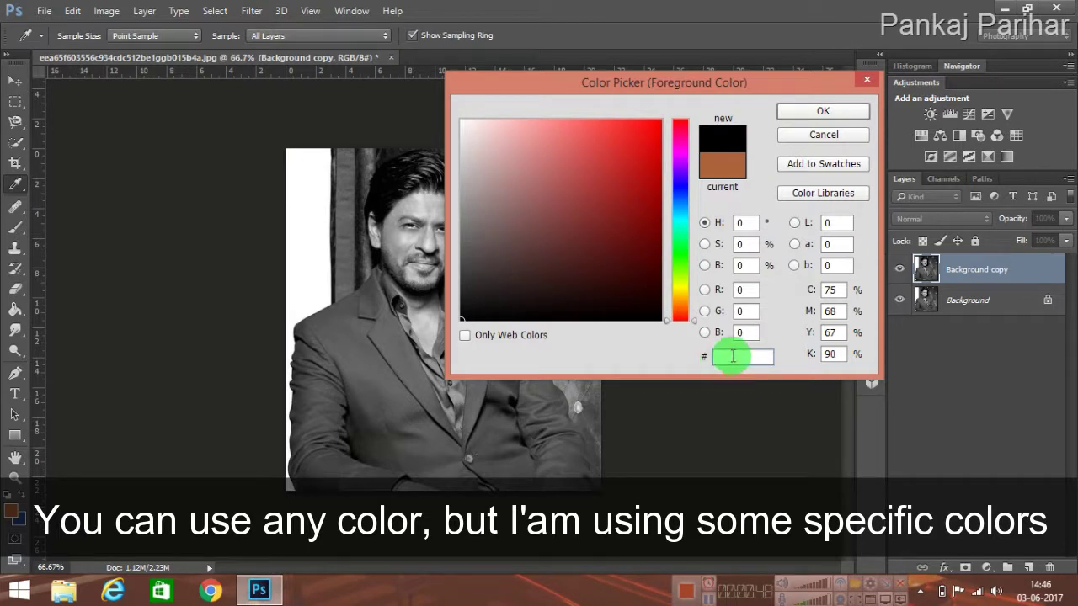
pyautogui.write('9')
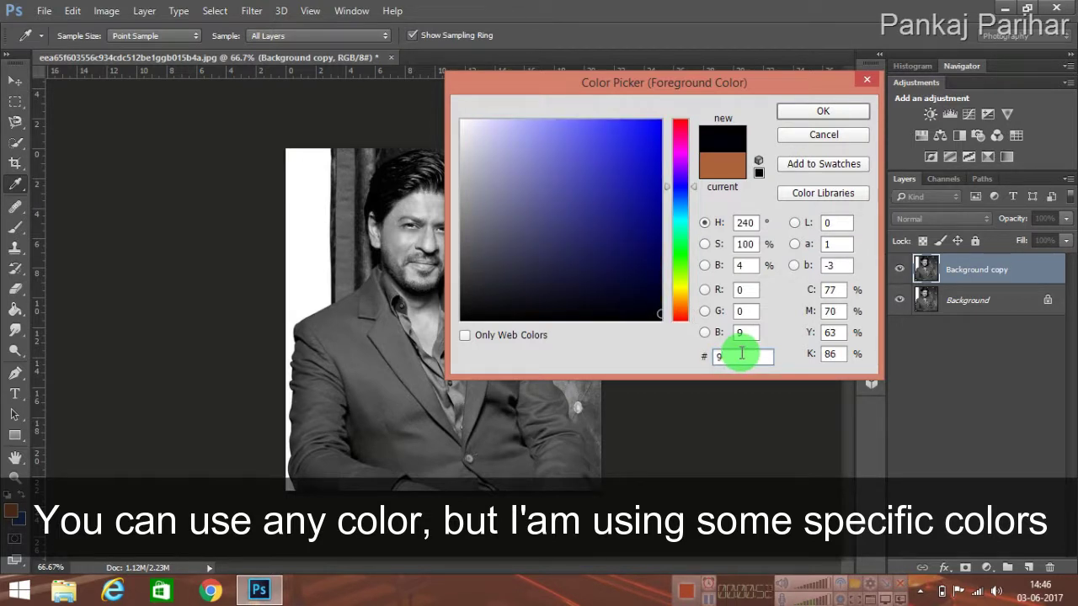
pyautogui.write('a303')
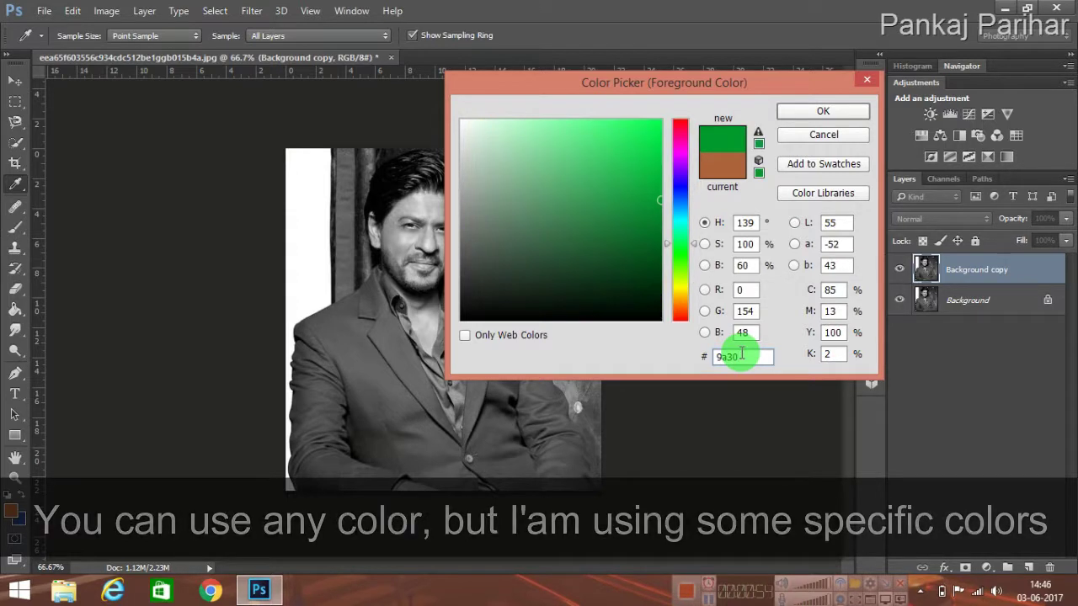
pyautogui.write('e')
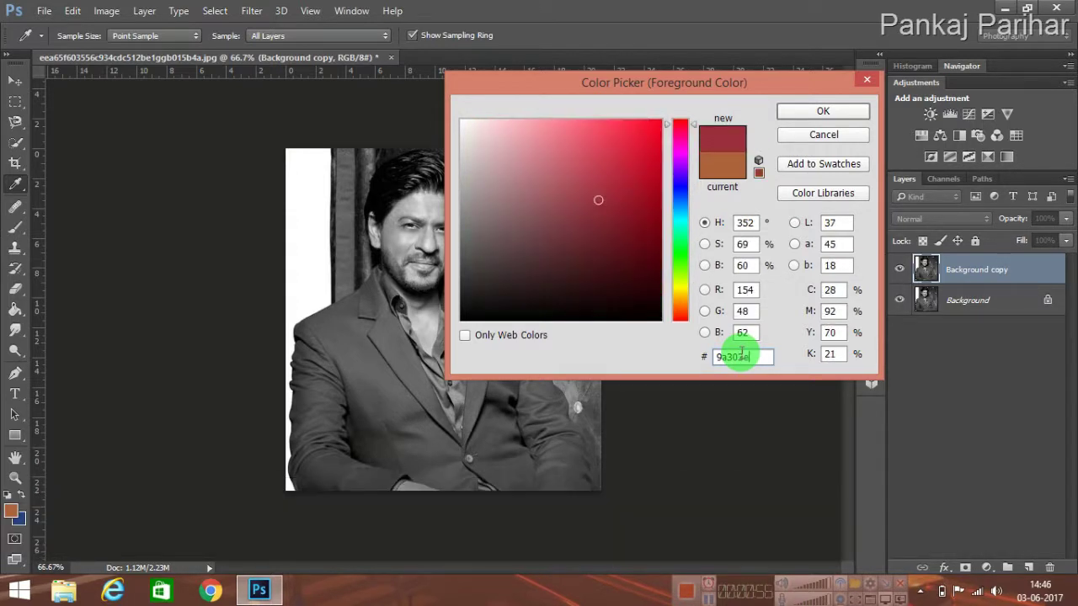
pyautogui.click(807, 114)
pyautogui.press('b')
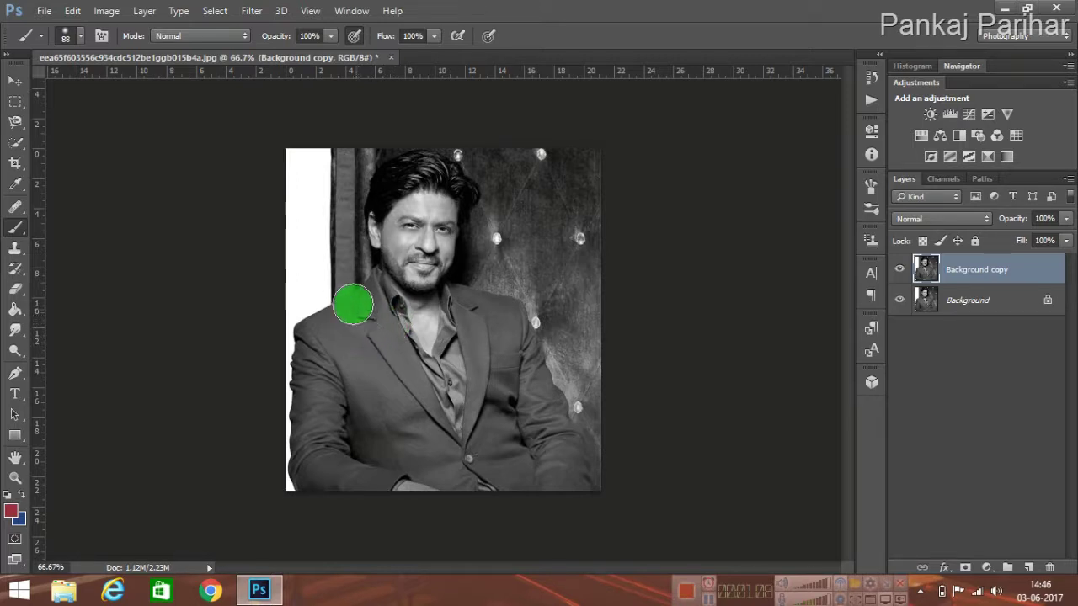
# Step: Switch the brush to Color mode and paint the jacket's left shoulder and sleeve red at 100% zoom
pyautogui.click(227, 37)
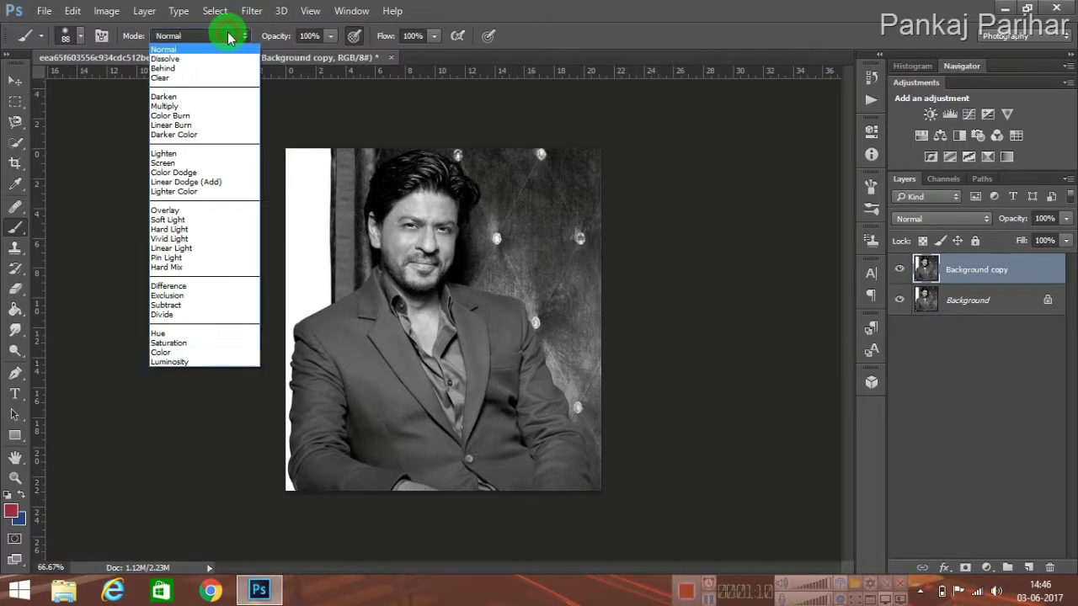
pyautogui.click(196, 353)
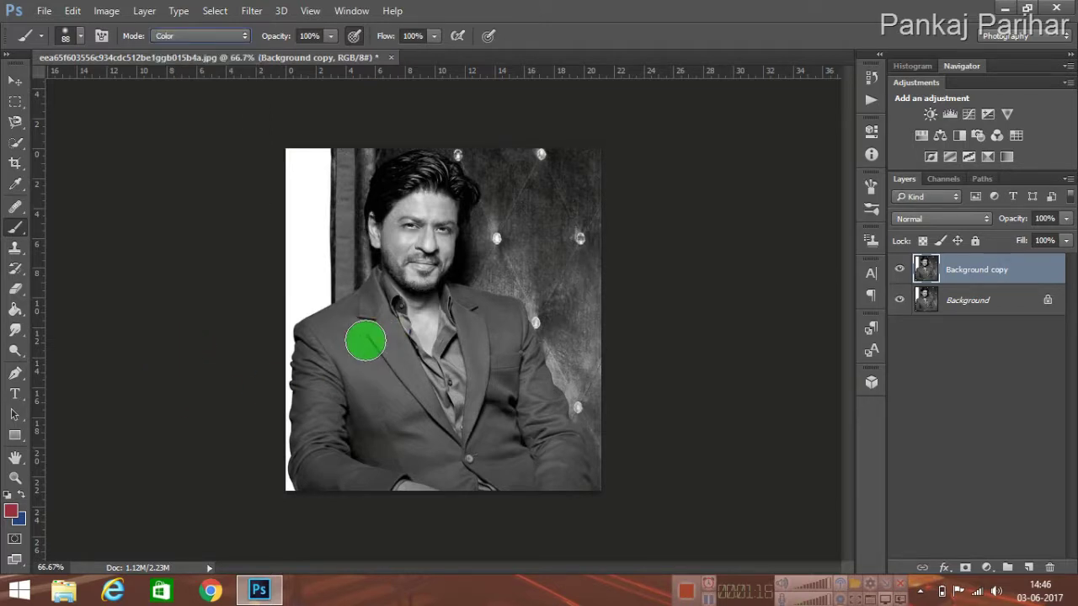
pyautogui.hotkey('ctrl', '+')
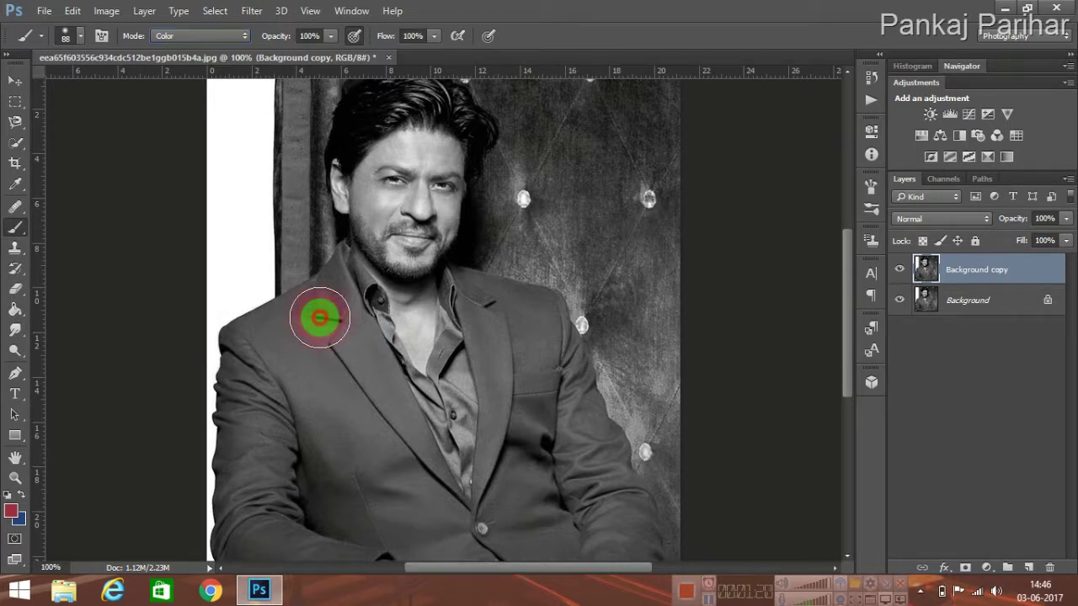
pyautogui.moveTo(320, 317)
pyautogui.mouseDown()
pyautogui.moveTo(284, 351)
pyautogui.moveTo(292, 486)
pyautogui.moveTo(315, 341)
pyautogui.moveTo(364, 450)
pyautogui.moveTo(342, 494)
pyautogui.moveTo(342, 327)
pyautogui.moveTo(409, 508)
pyautogui.moveTo(269, 525)
pyautogui.moveTo(252, 450)
pyautogui.moveTo(256, 346)
pyautogui.mouseUp()
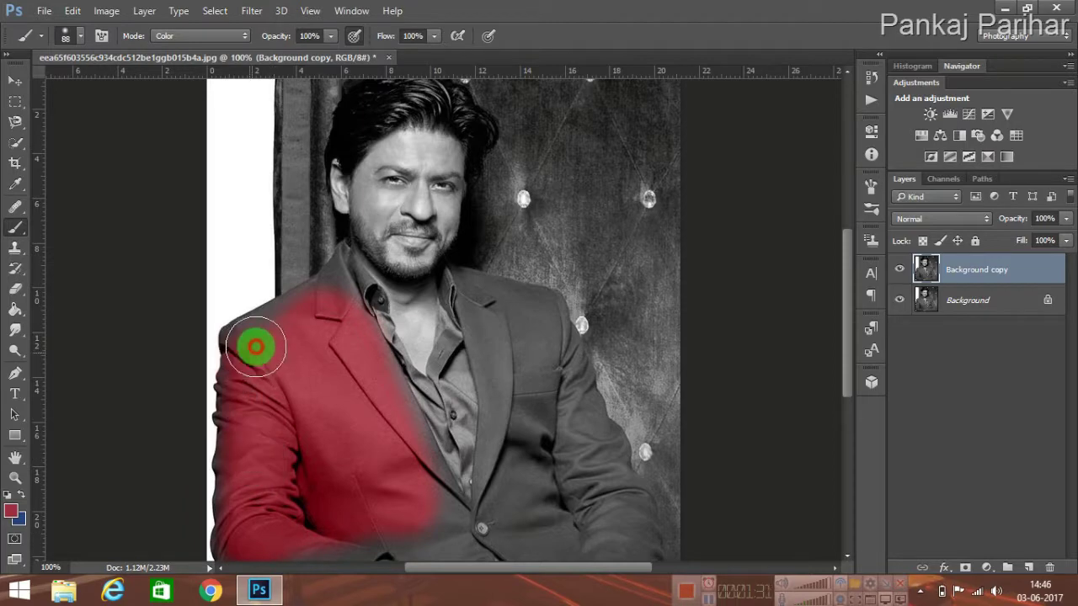
pyautogui.hotkey('ctrl', '+')
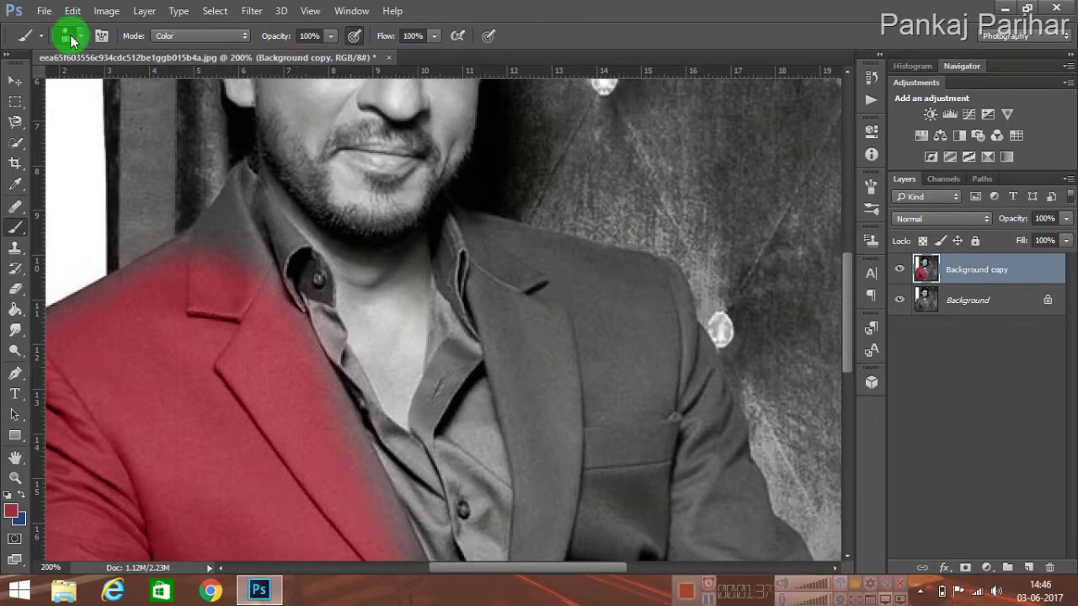
# Step: Shrink the brush to 35 px and paint the upper shoulder, collar edge and right lapel red
pyautogui.click(72, 40)
pyautogui.press('Return')
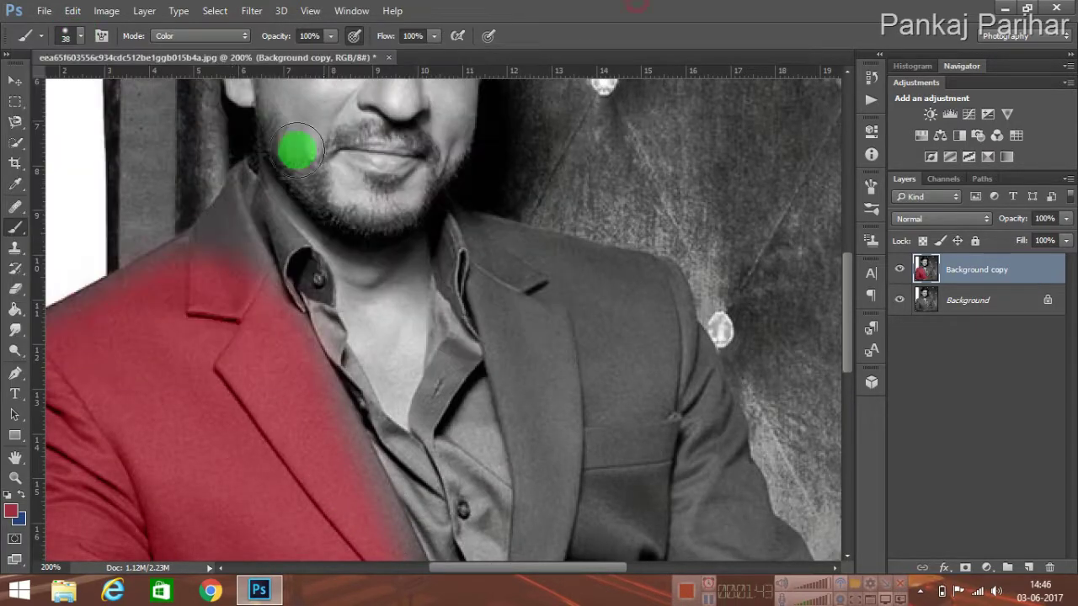
pyautogui.moveTo(230, 227)
pyautogui.mouseDown()
pyautogui.moveTo(104, 308)
pyautogui.moveTo(247, 289)
pyautogui.moveTo(232, 239)
pyautogui.moveTo(366, 525)
pyautogui.mouseUp()
pyautogui.click(82, 34)
pyautogui.click(141, 124)
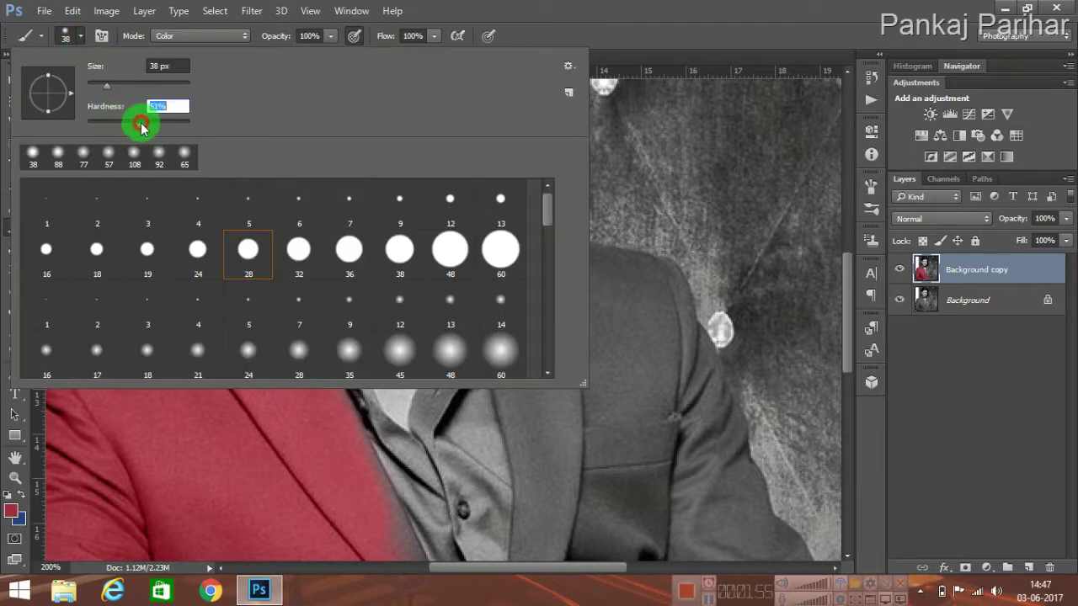
pyautogui.moveTo(106, 85); pyautogui.dragTo(103, 85)
pyautogui.click(837, 269)
pyautogui.moveTo(548, 298); pyautogui.dragTo(595, 468)
pyautogui.moveTo(595, 468)
pyautogui.mouseDown()
pyautogui.moveTo(520, 286)
pyautogui.moveTo(544, 258)
pyautogui.moveTo(645, 281)
pyautogui.moveTo(628, 455)
pyautogui.moveTo(675, 454)
pyautogui.mouseUp()
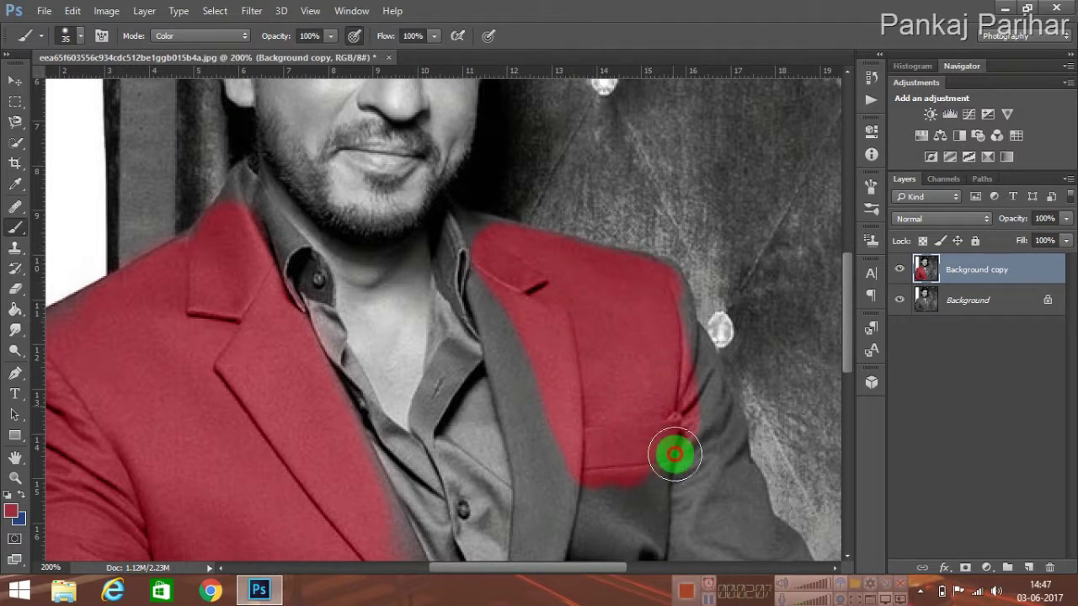
# Step: Paint the lower jacket front and both sleeves' outer edges red
pyautogui.moveTo(534, 379)
pyautogui.mouseDown()
pyautogui.moveTo(642, 532)
pyautogui.moveTo(666, 315)
pyautogui.moveTo(743, 482)
pyautogui.mouseUp()
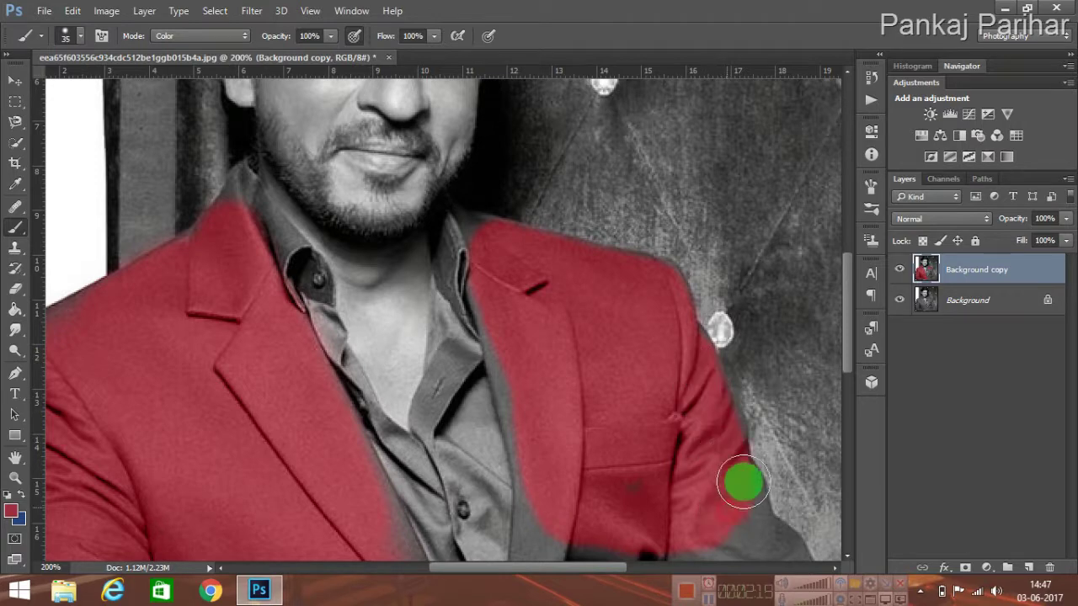
pyautogui.scroll(-6, 825, 452)
pyautogui.scroll(2, 547, 219)
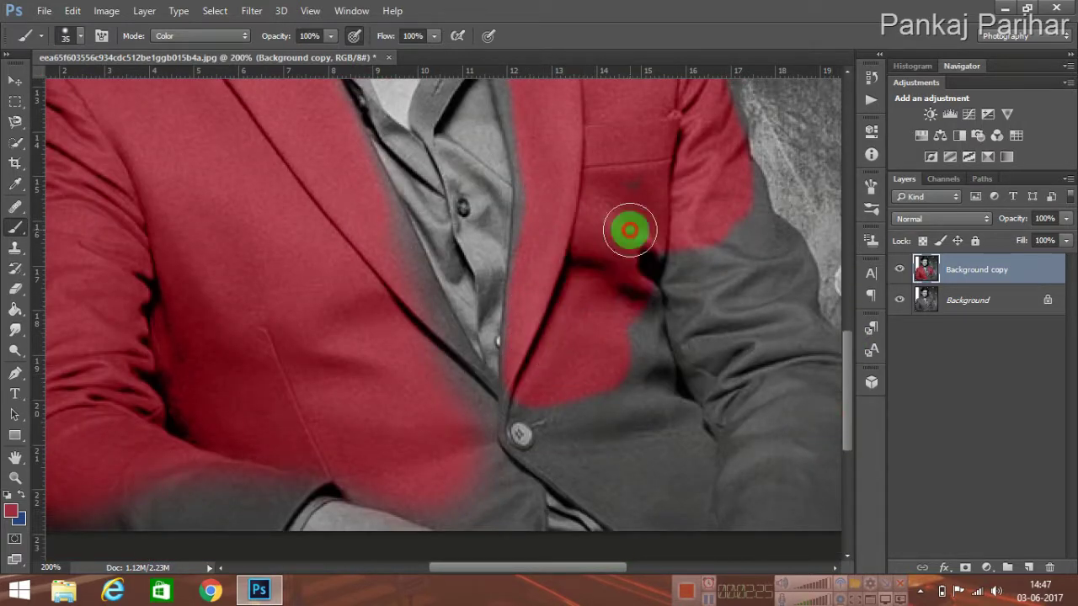
pyautogui.moveTo(629, 229)
pyautogui.mouseDown()
pyautogui.moveTo(567, 407)
pyautogui.moveTo(637, 502)
pyautogui.moveTo(657, 258)
pyautogui.moveTo(740, 199)
pyautogui.moveTo(783, 294)
pyautogui.moveTo(654, 493)
pyautogui.moveTo(714, 488)
pyautogui.mouseUp()
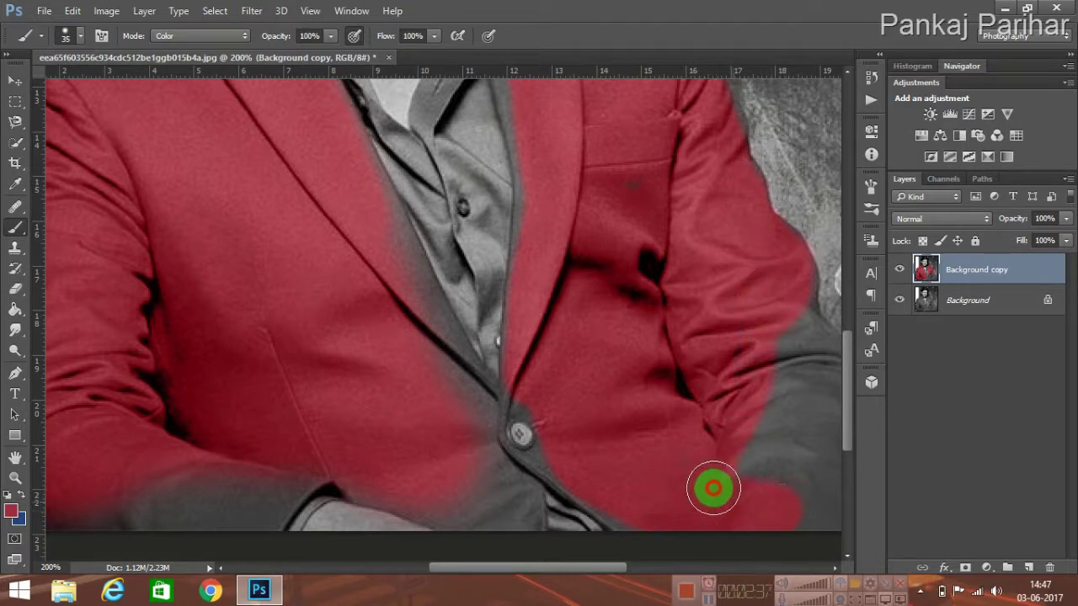
pyautogui.moveTo(592, 567); pyautogui.dragTo(669, 567)
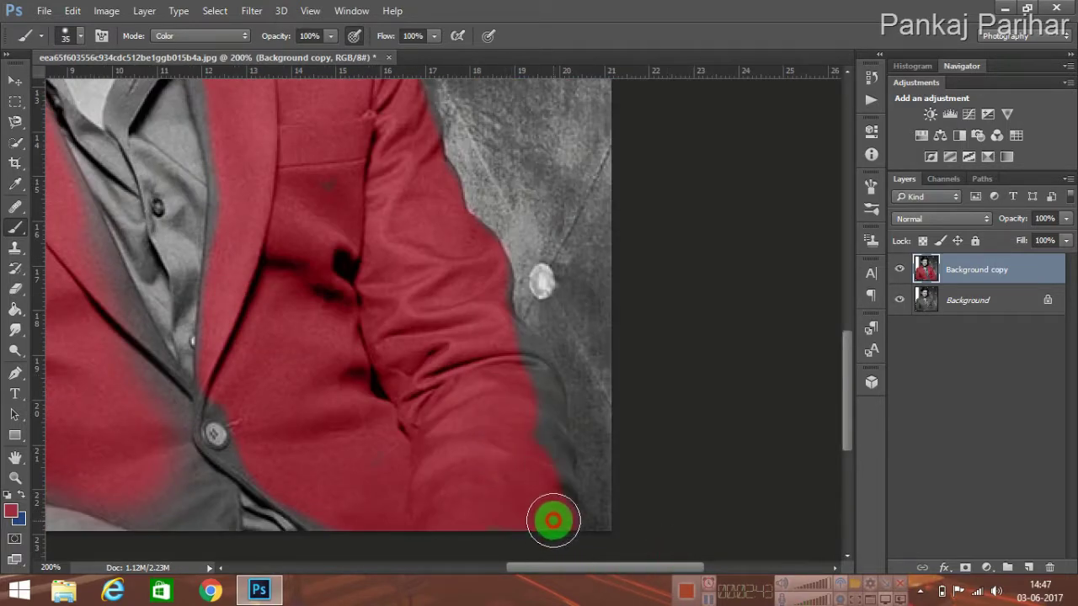
pyautogui.moveTo(553, 520)
pyautogui.mouseDown()
pyautogui.moveTo(524, 385)
pyautogui.moveTo(480, 328)
pyautogui.mouseUp()
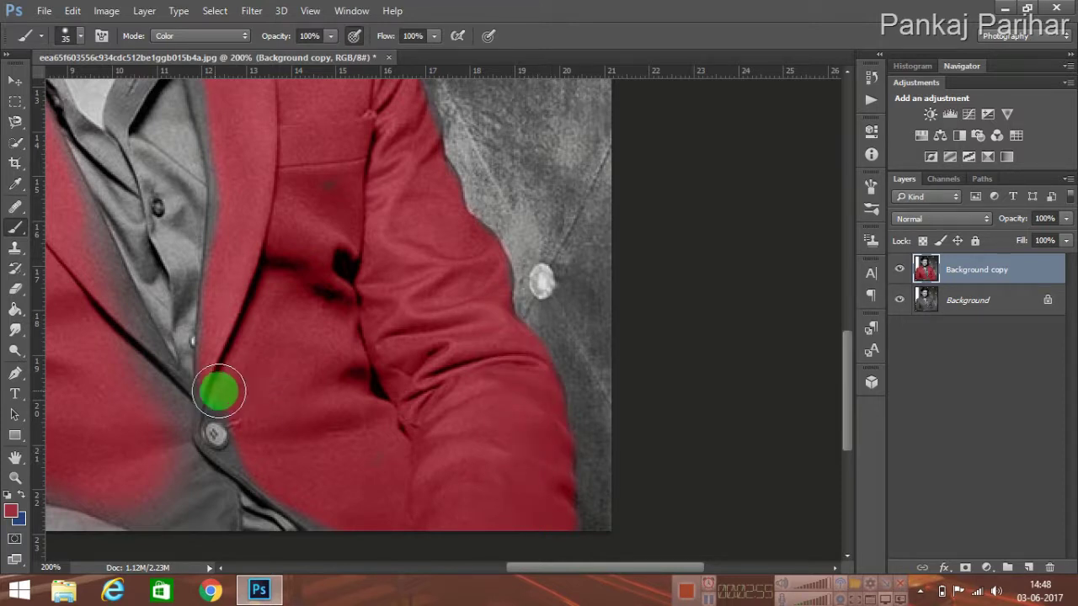
pyautogui.moveTo(621, 567); pyautogui.dragTo(502, 567)
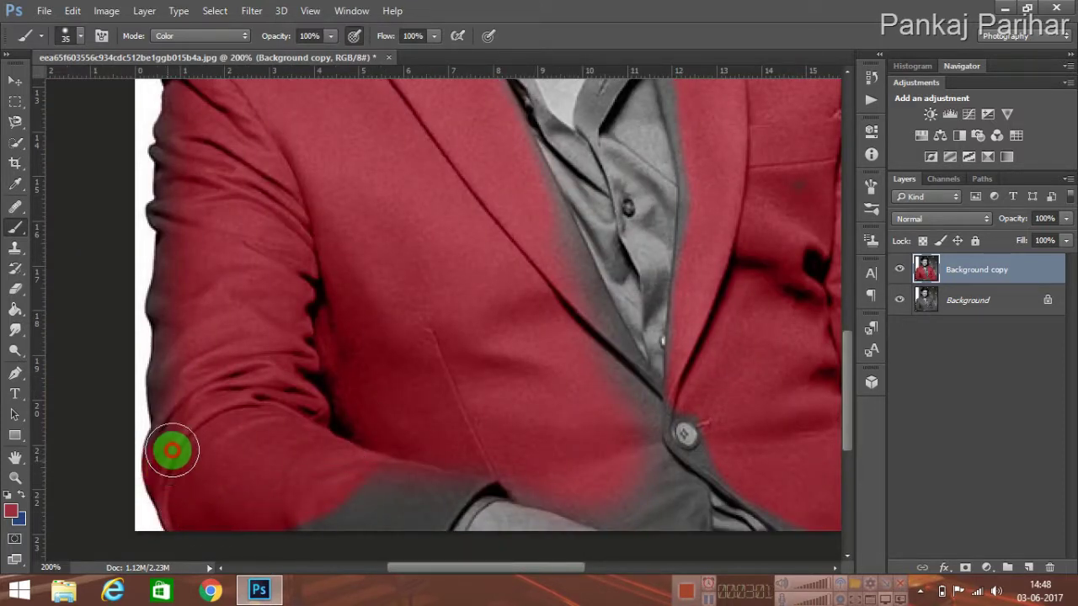
pyautogui.moveTo(172, 450)
pyautogui.mouseDown()
pyautogui.moveTo(166, 295)
pyautogui.moveTo(178, 125)
pyautogui.moveTo(269, 517)
pyautogui.moveTo(413, 522)
pyautogui.moveTo(555, 462)
pyautogui.moveTo(505, 454)
pyautogui.moveTo(570, 488)
pyautogui.moveTo(659, 513)
pyautogui.moveTo(658, 469)
pyautogui.moveTo(529, 191)
pyautogui.moveTo(606, 345)
pyautogui.moveTo(539, 221)
pyautogui.moveTo(495, 173)
pyautogui.moveTo(727, 462)
pyautogui.moveTo(821, 526)
pyautogui.mouseUp()
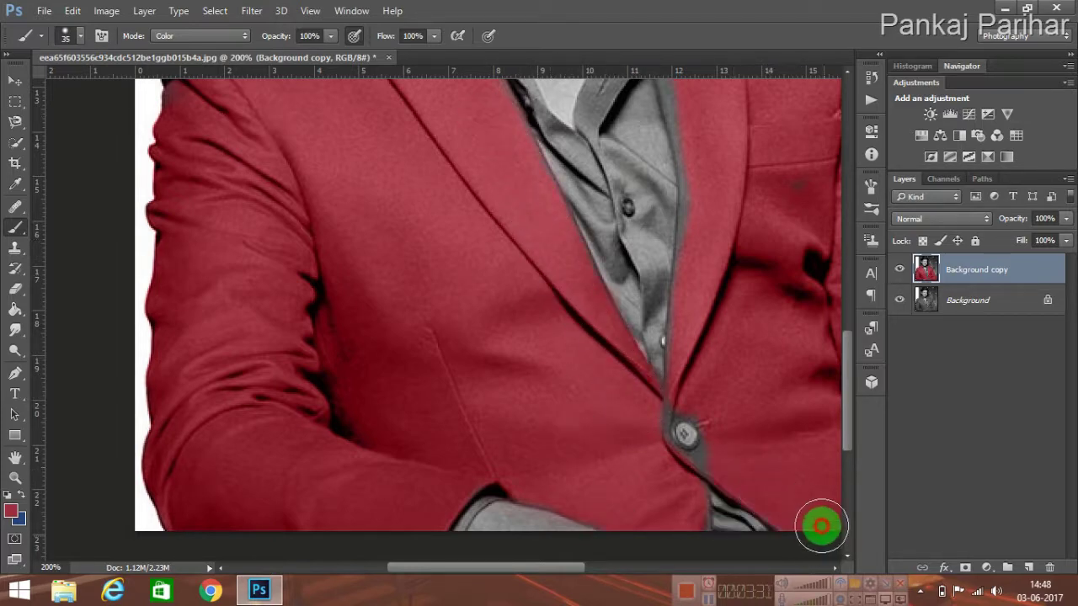
# Step: Shrink the brush to 17 px and paint the grey halo along the shoulders and collar red
pyautogui.click(88, 36)
pyautogui.moveTo(105, 81); pyautogui.dragTo(96, 82)
pyautogui.moveTo(691, 399)
pyautogui.mouseDown()
pyautogui.moveTo(663, 422)
pyautogui.moveTo(708, 461)
pyautogui.moveTo(705, 424)
pyautogui.moveTo(699, 533)
pyautogui.mouseUp()
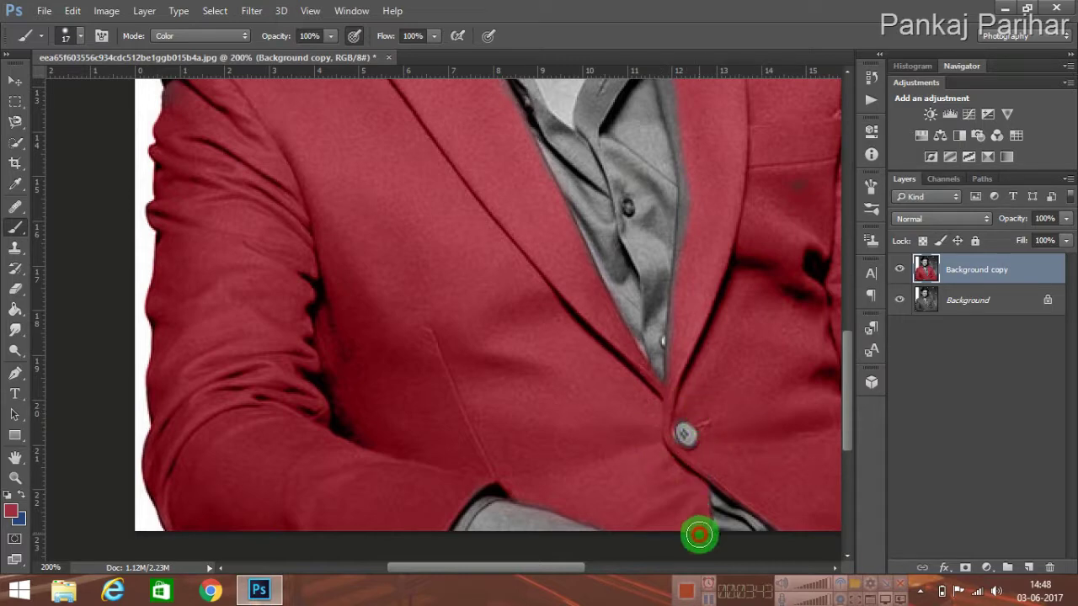
pyautogui.moveTo(847, 378); pyautogui.dragTo(846, 303)
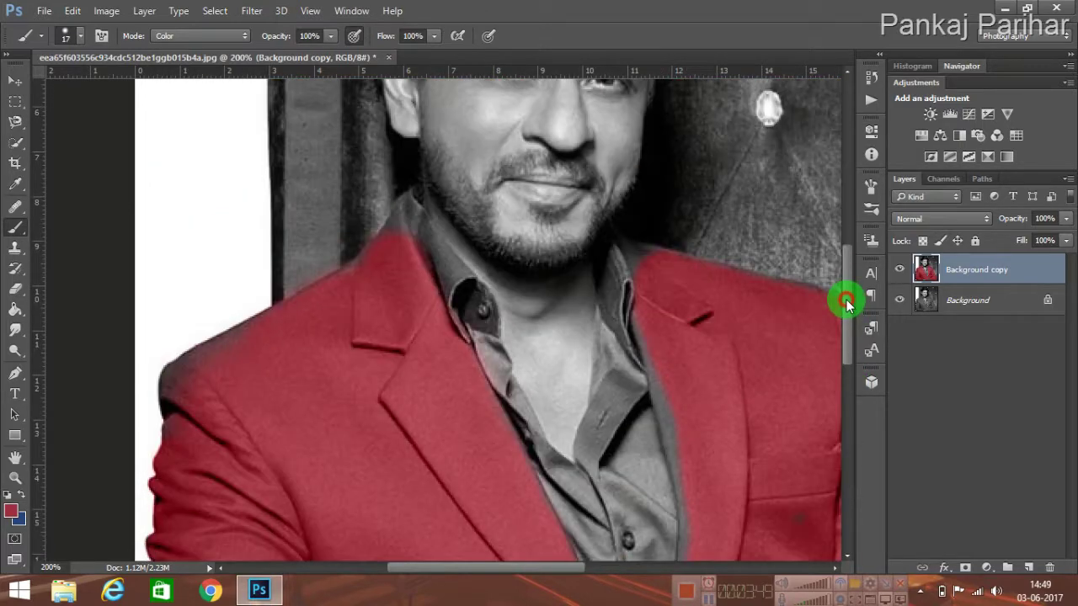
pyautogui.moveTo(169, 402)
pyautogui.mouseDown()
pyautogui.moveTo(197, 361)
pyautogui.moveTo(348, 281)
pyautogui.moveTo(398, 215)
pyautogui.moveTo(404, 253)
pyautogui.mouseUp()
pyautogui.moveTo(648, 337); pyautogui.dragTo(685, 482)
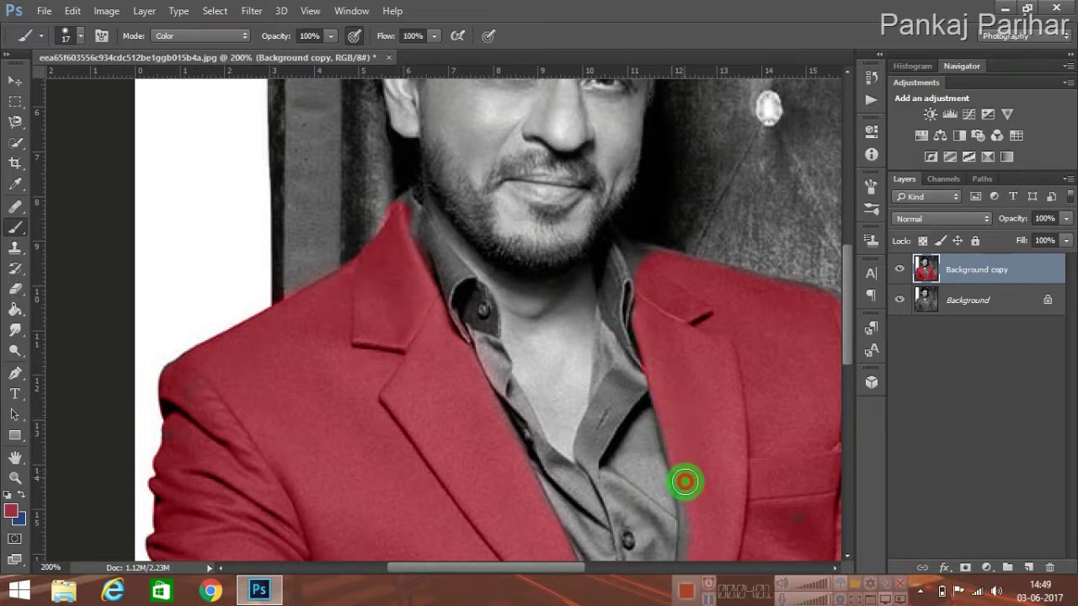
pyautogui.moveTo(649, 267); pyautogui.dragTo(829, 313)
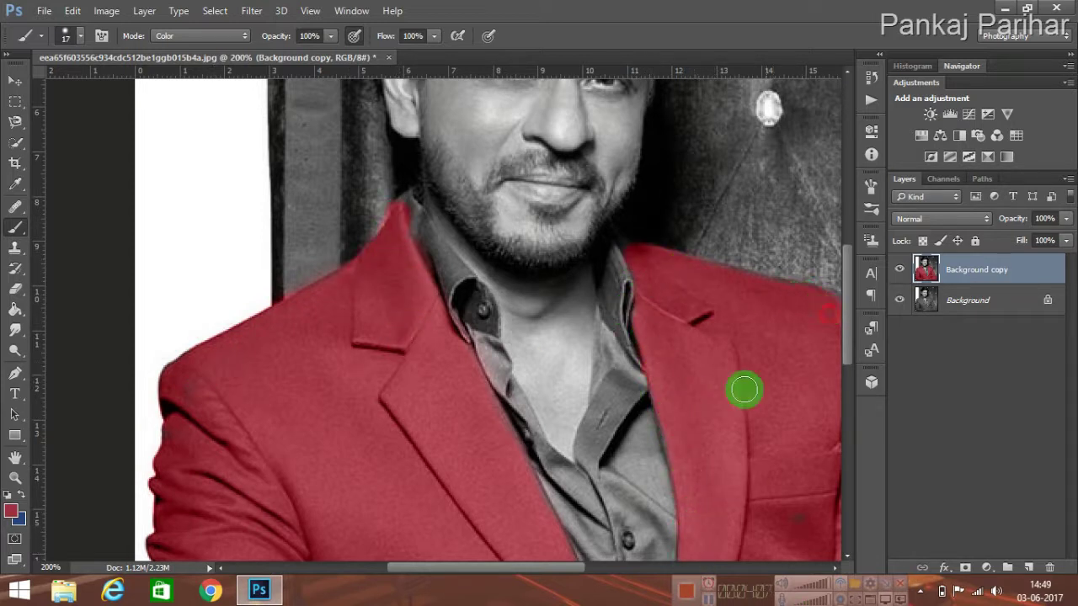
pyautogui.moveTo(744, 389); pyautogui.dragTo(834, 339)
# Step: Tint the jacket's right side, shoulder and lower-right edges red, then zoom out
pyautogui.scroll(-3, 848, 339)
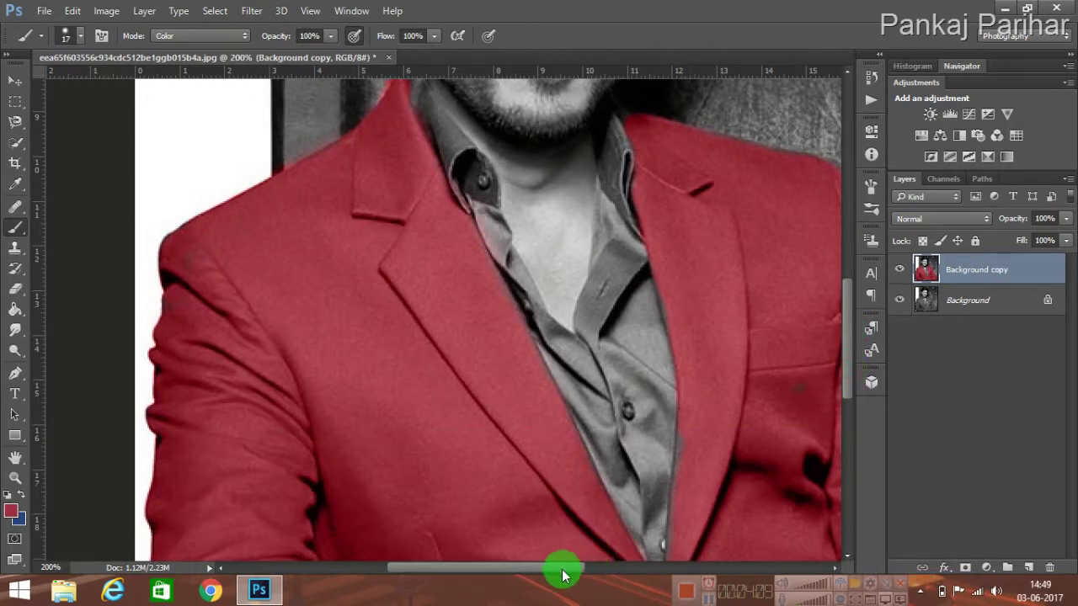
pyautogui.moveTo(561, 567); pyautogui.dragTo(624, 568)
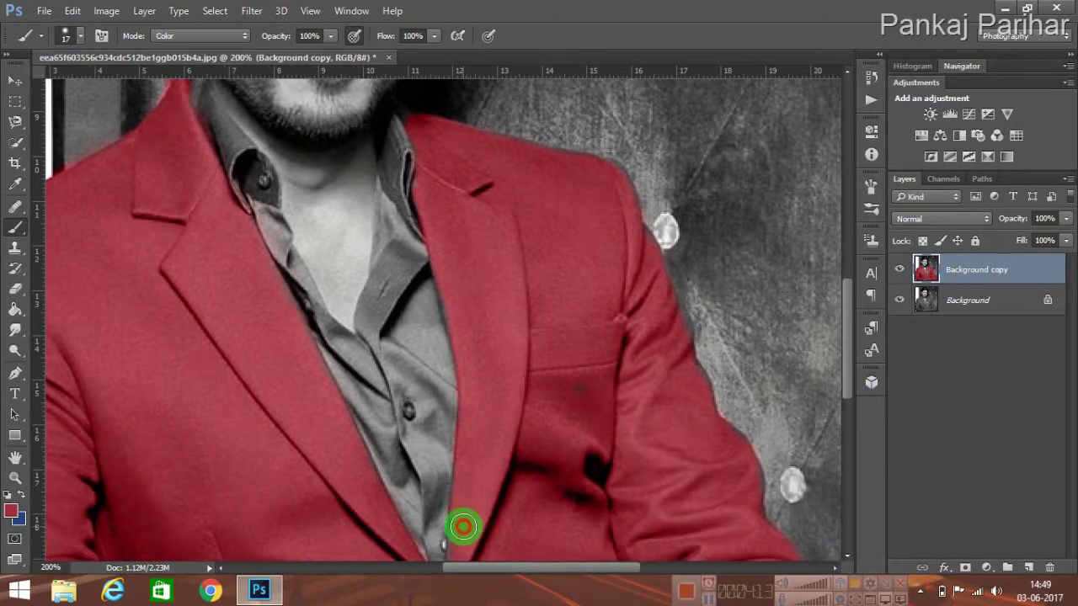
pyautogui.moveTo(463, 543)
pyautogui.mouseDown()
pyautogui.moveTo(534, 530)
pyautogui.moveTo(652, 471)
pyautogui.moveTo(682, 350)
pyautogui.mouseUp()
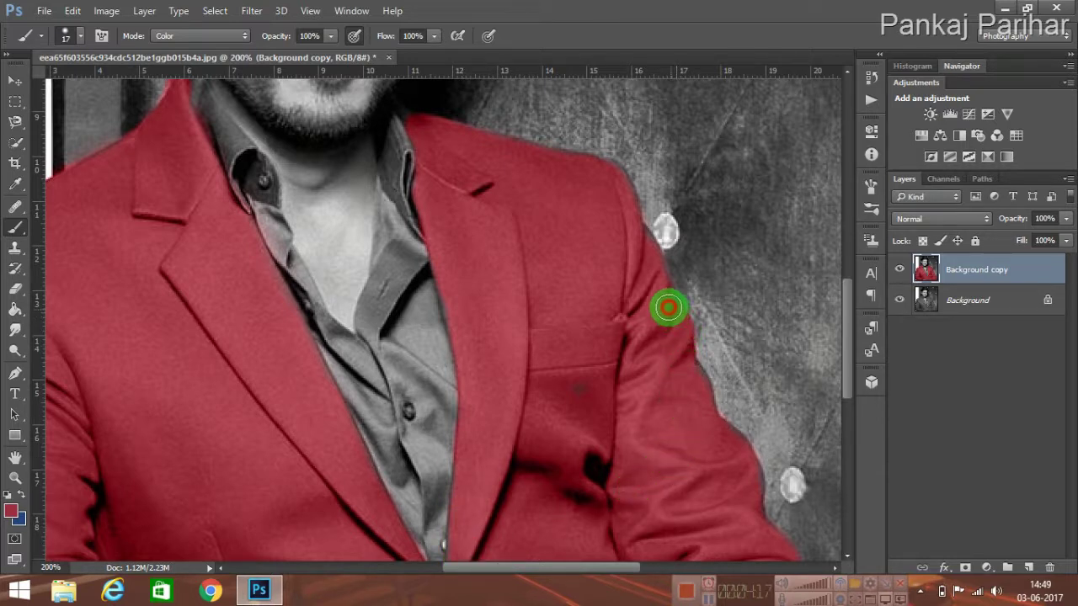
pyautogui.moveTo(661, 292)
pyautogui.mouseDown()
pyautogui.moveTo(597, 212)
pyautogui.moveTo(592, 174)
pyautogui.moveTo(629, 291)
pyautogui.mouseUp()
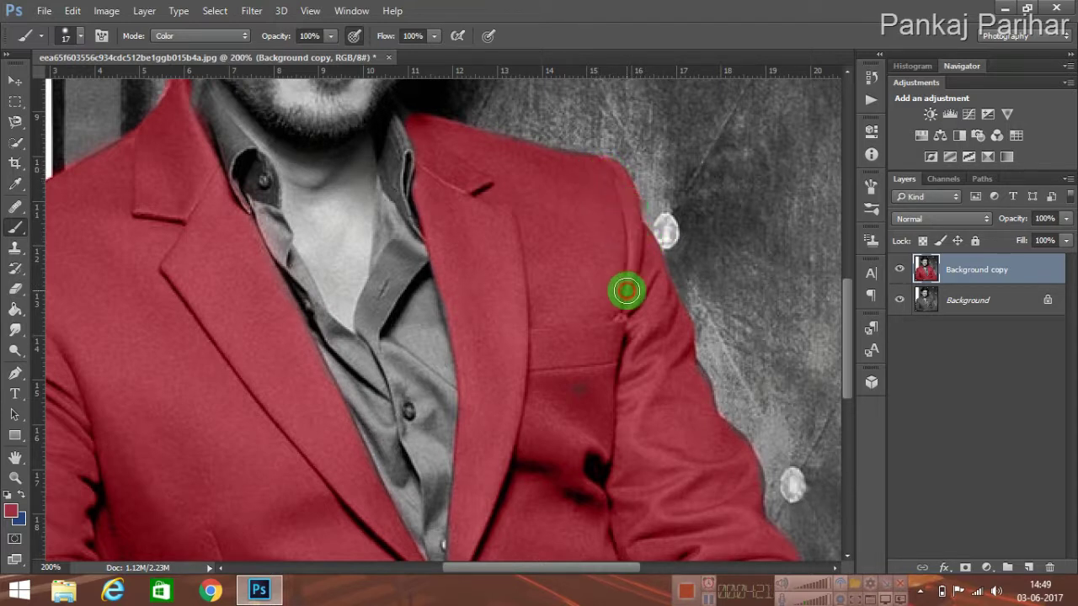
pyautogui.moveTo(581, 162); pyautogui.dragTo(508, 154)
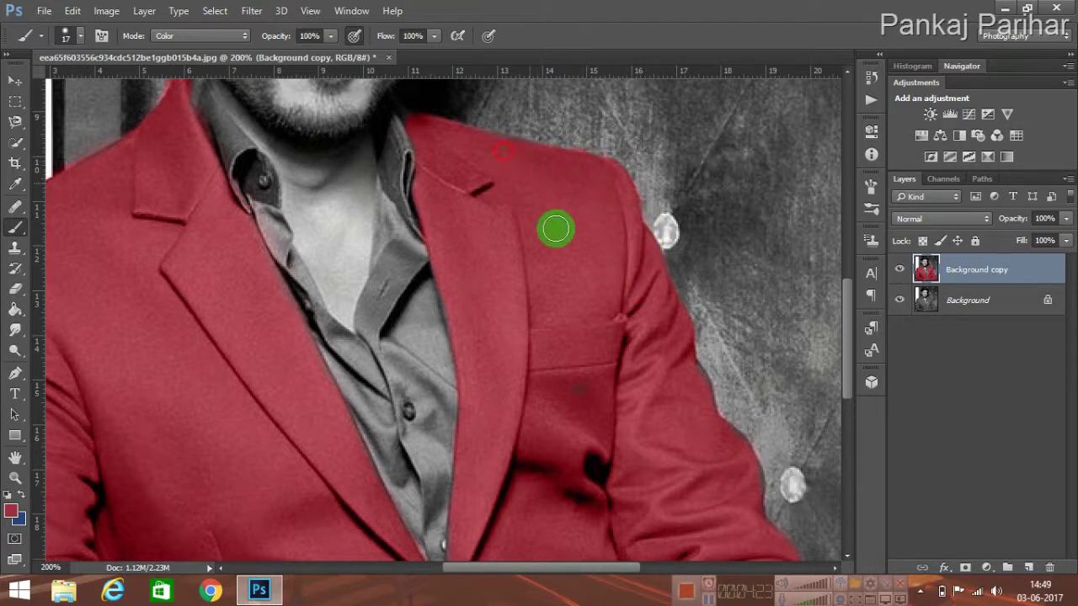
pyautogui.moveTo(848, 368); pyautogui.dragTo(847, 423)
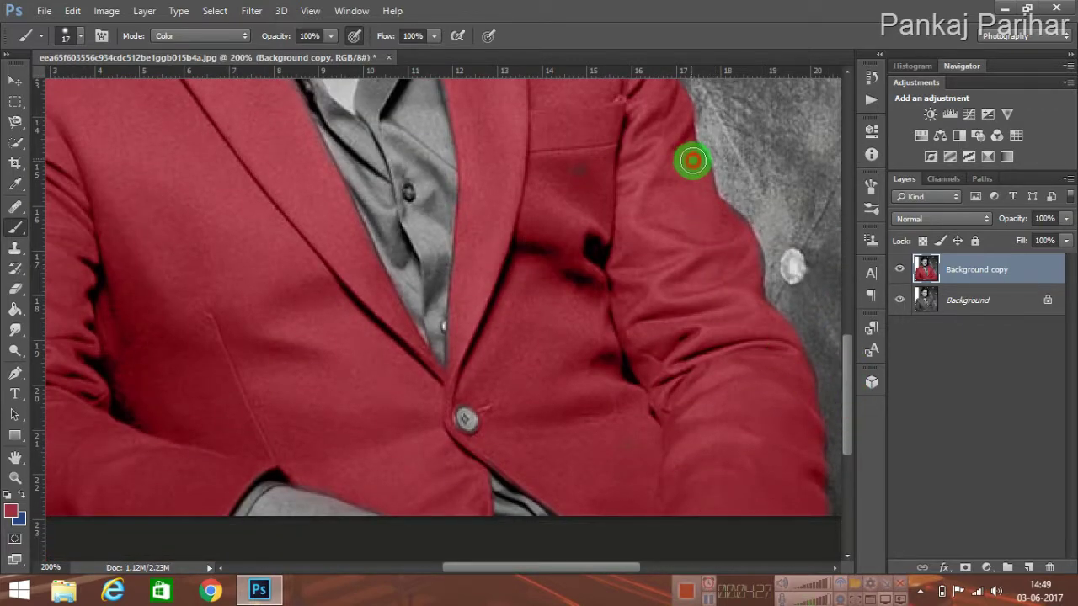
pyautogui.moveTo(697, 175)
pyautogui.mouseDown()
pyautogui.moveTo(701, 213)
pyautogui.moveTo(725, 229)
pyautogui.mouseUp()
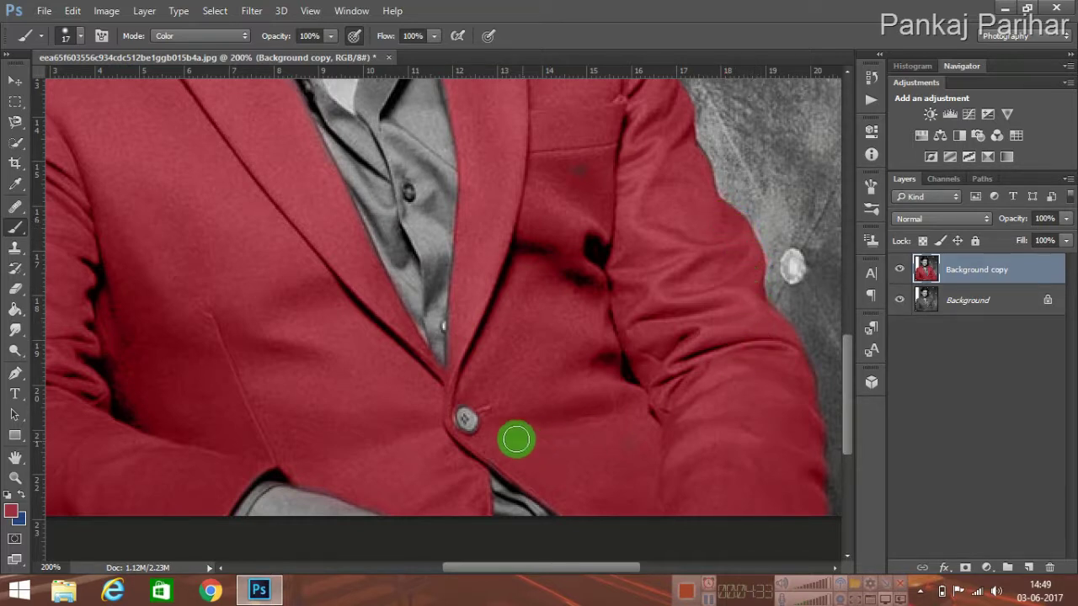
pyautogui.click(502, 458)
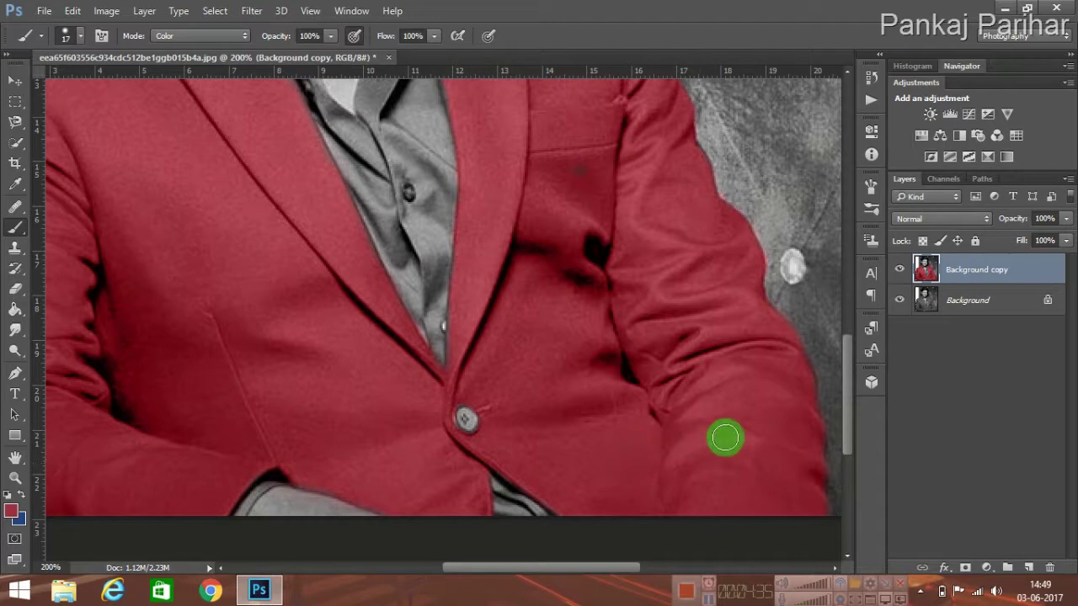
pyautogui.moveTo(821, 515); pyautogui.dragTo(798, 444)
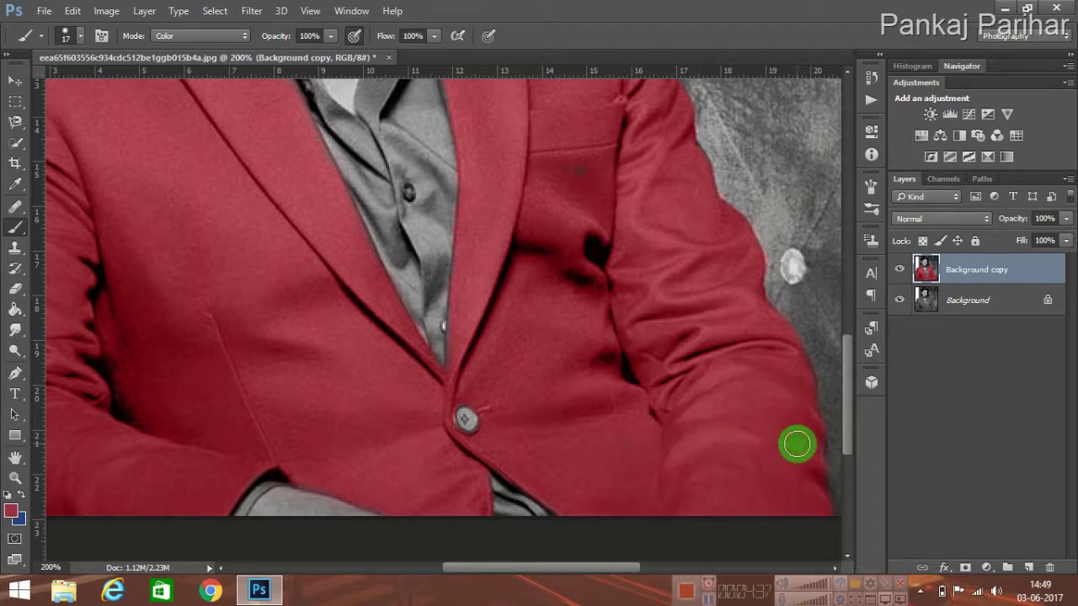
pyautogui.hotkey('ctrl', '-')
pyautogui.hotkey('ctrl', '-')
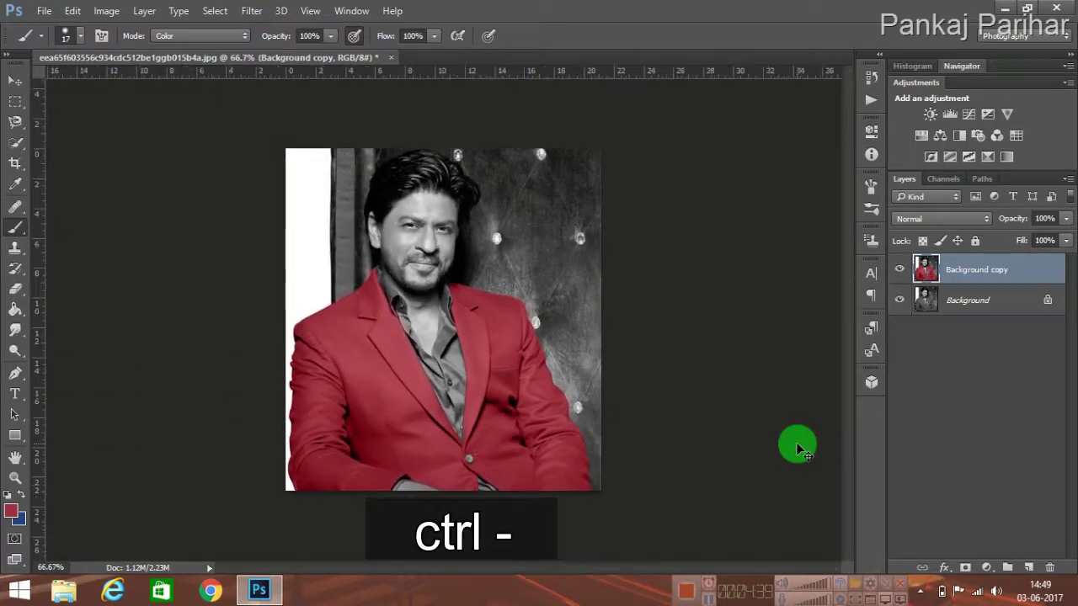
# Step: Replace the foreground colour's hex value with f2ad83 in the Color Picker
pyautogui.click(12, 511)
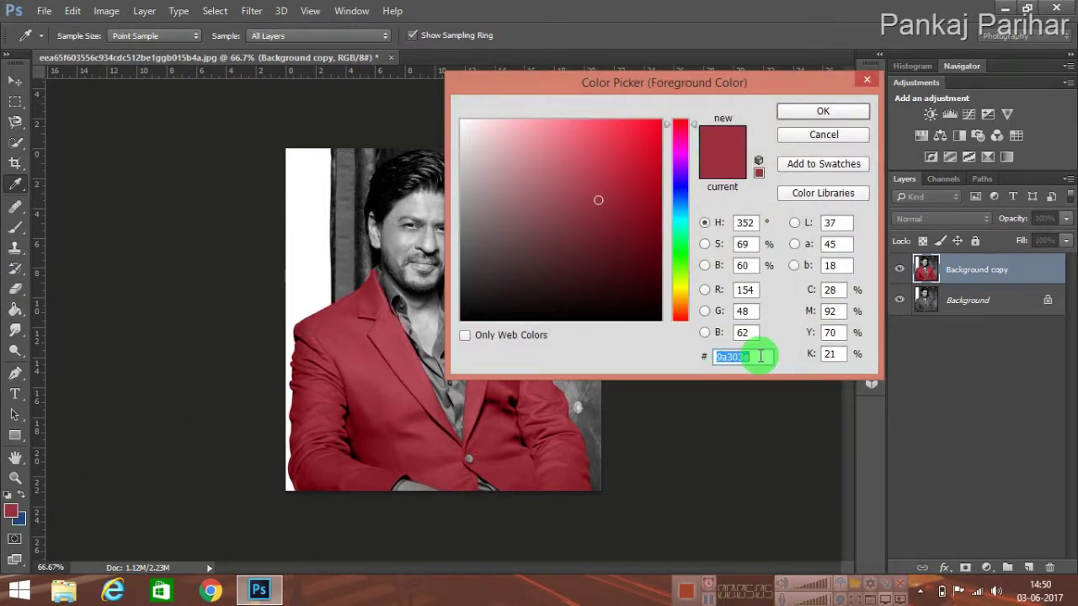
pyautogui.press('BackSpace')
pyautogui.press('BackSpace')
pyautogui.press('BackSpace')
pyautogui.press('BackSpace')
pyautogui.press('BackSpace')
pyautogui.press('BackSpace')
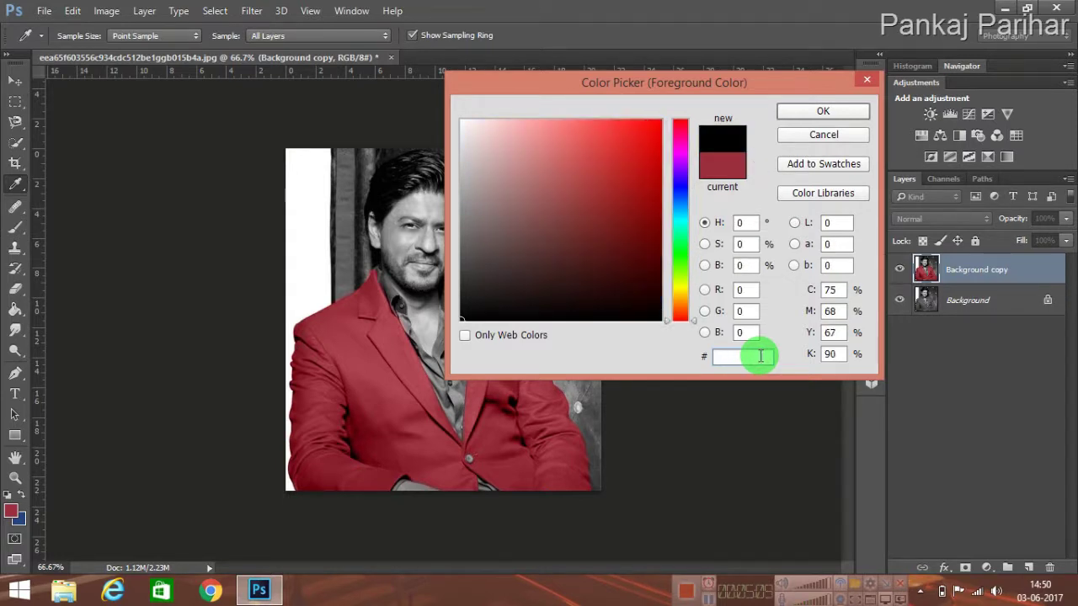
pyautogui.write('f')
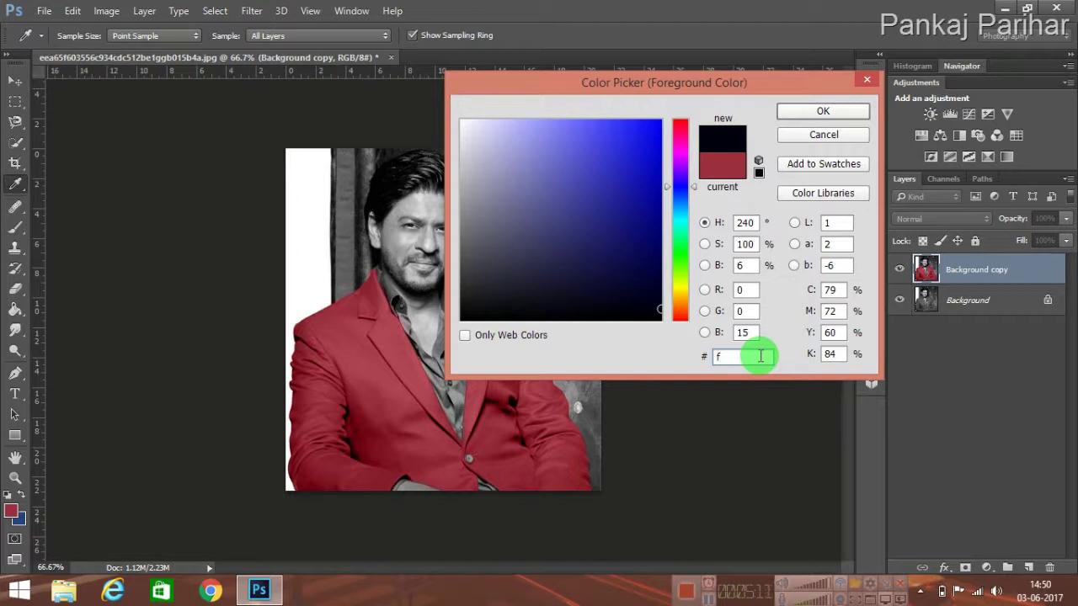
pyautogui.write('2a')
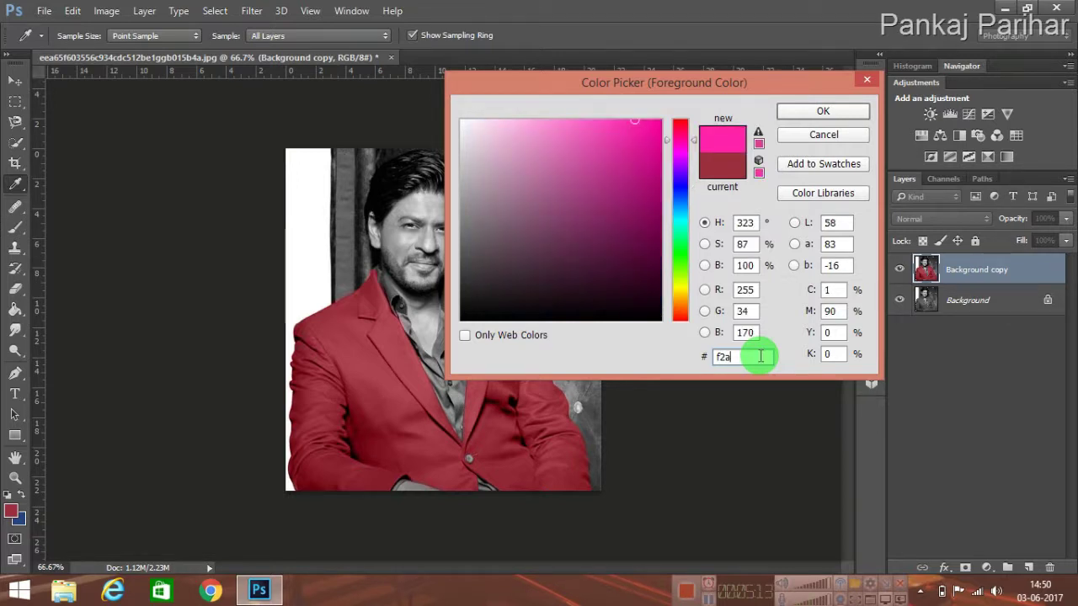
pyautogui.write('d8')
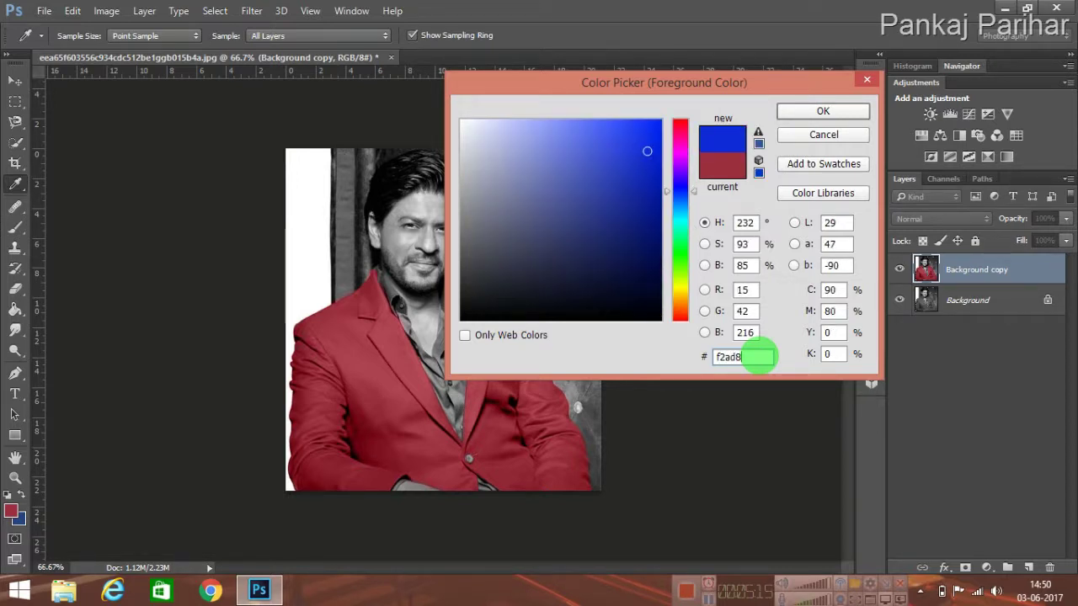
pyautogui.write('3')
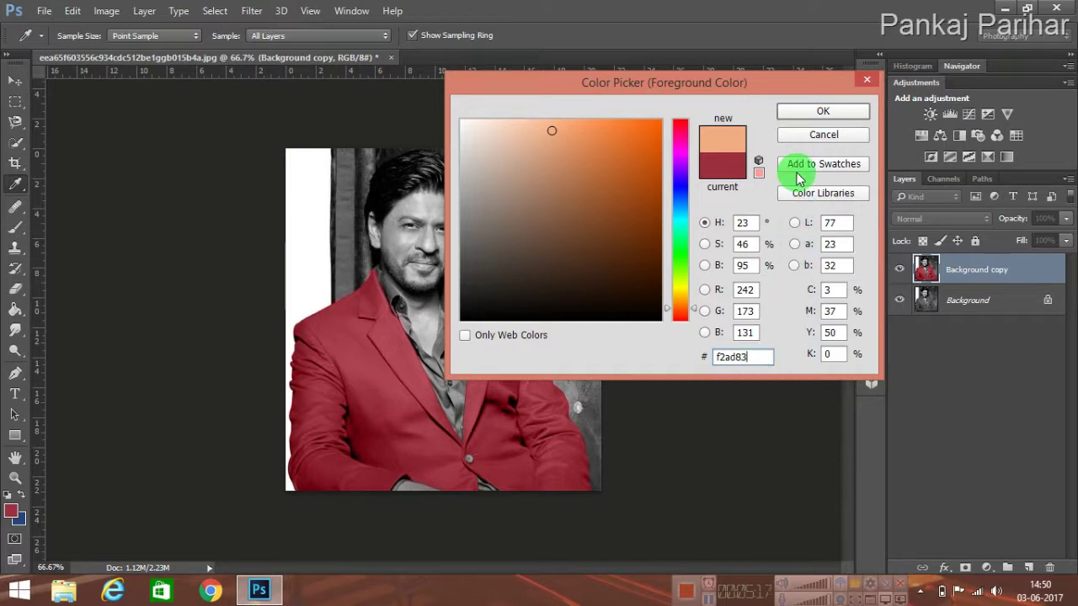
# Step: Confirm the peach colour and paint skin tone across the forehead, cheek and jaw
pyautogui.click(808, 115)
pyautogui.press('b')
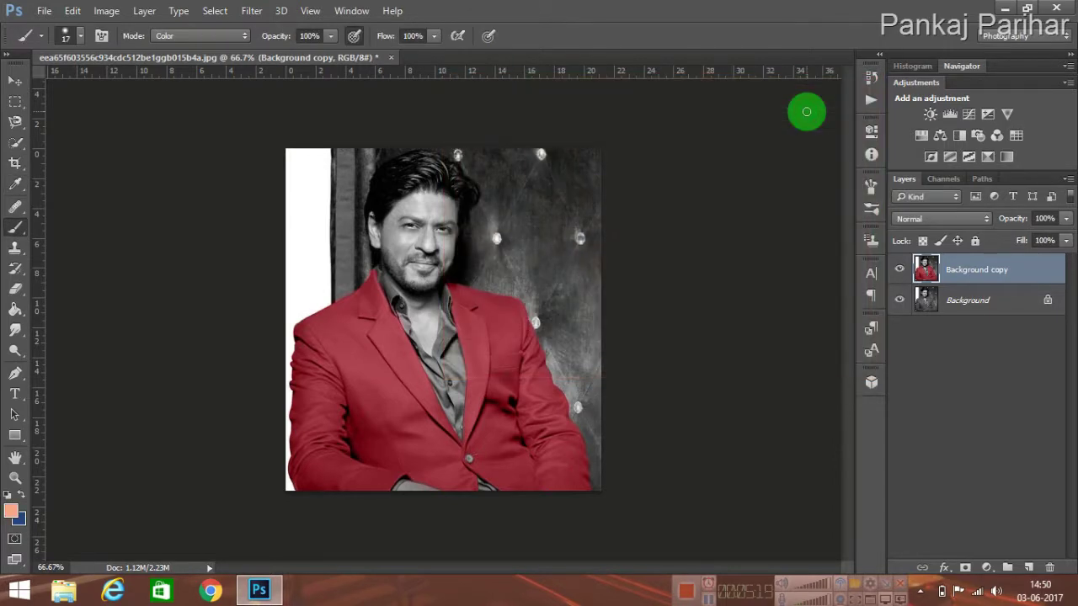
pyautogui.scroll(1, 406, 255)
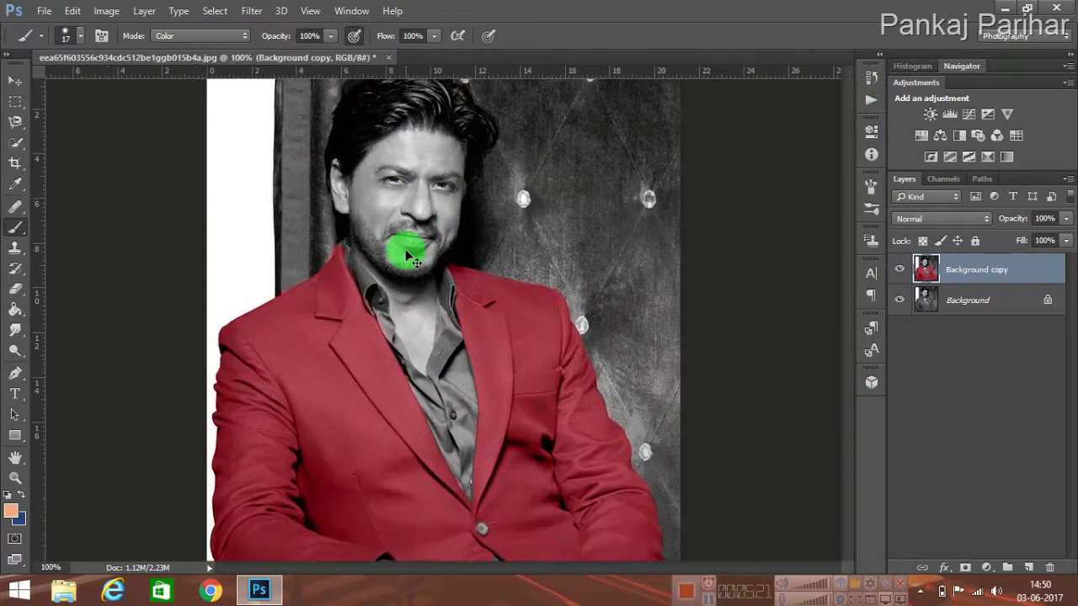
pyautogui.scroll(1, 406, 255)
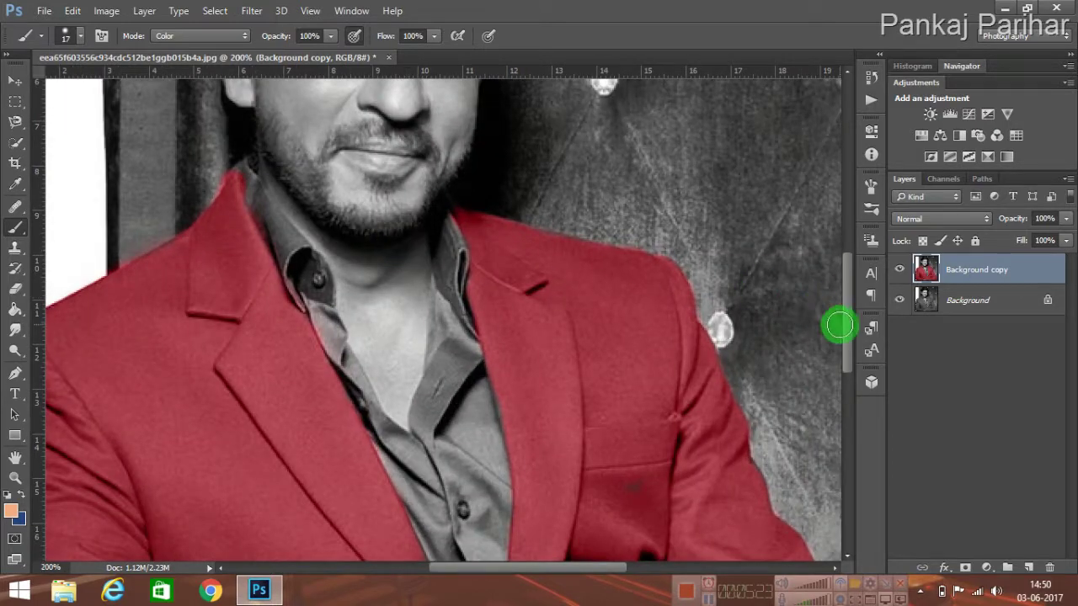
pyautogui.moveTo(849, 337); pyautogui.dragTo(847, 260)
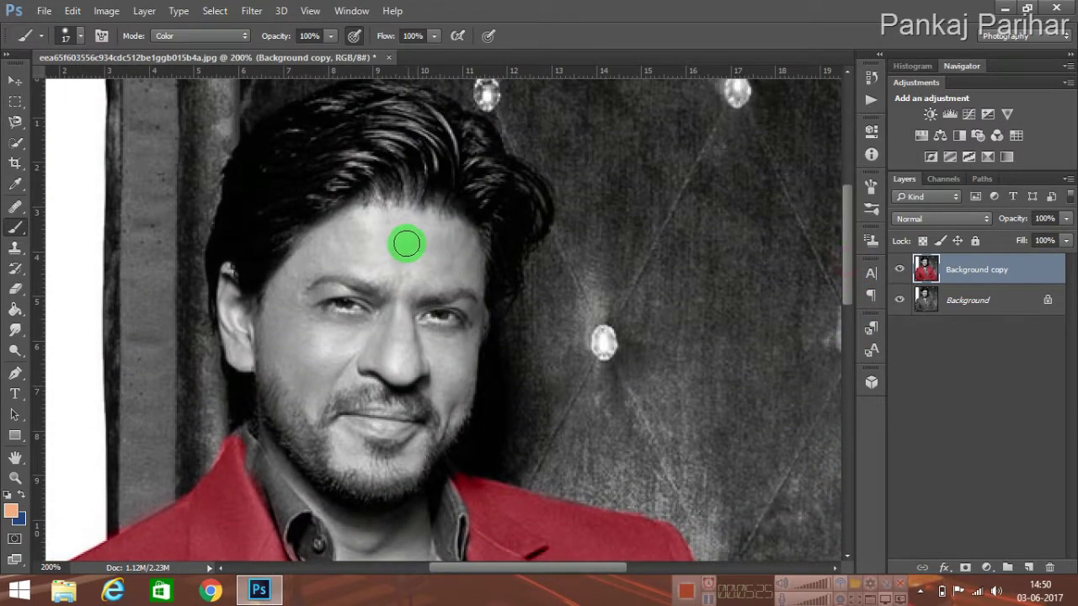
pyautogui.moveTo(376, 237)
pyautogui.mouseDown()
pyautogui.moveTo(337, 241)
pyautogui.moveTo(378, 220)
pyautogui.mouseUp()
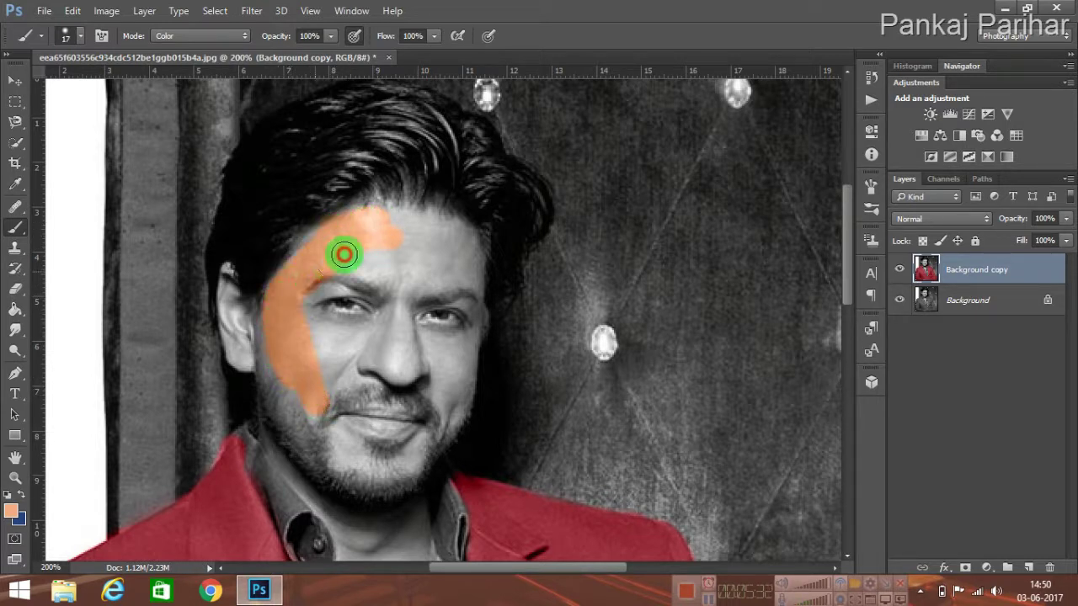
pyautogui.moveTo(344, 254)
pyautogui.mouseDown()
pyautogui.moveTo(325, 224)
pyautogui.moveTo(399, 233)
pyautogui.moveTo(290, 301)
pyautogui.mouseUp()
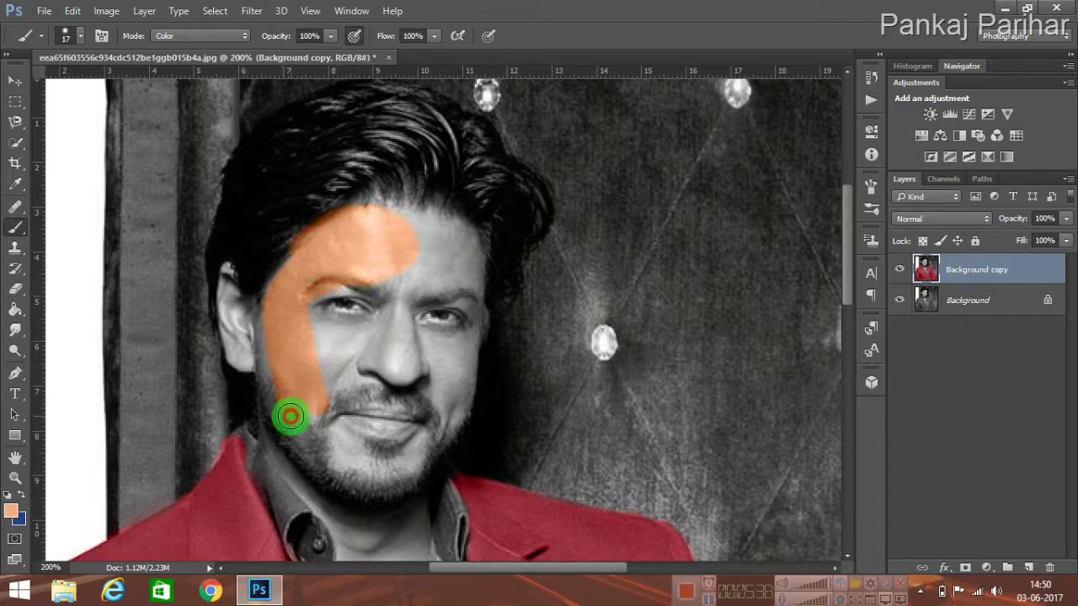
pyautogui.moveTo(290, 416); pyautogui.dragTo(339, 490)
# Step: Paint the rest of the face, neck and eyebrow area using brush sizes 58 and 35
pyautogui.click(131, 86)
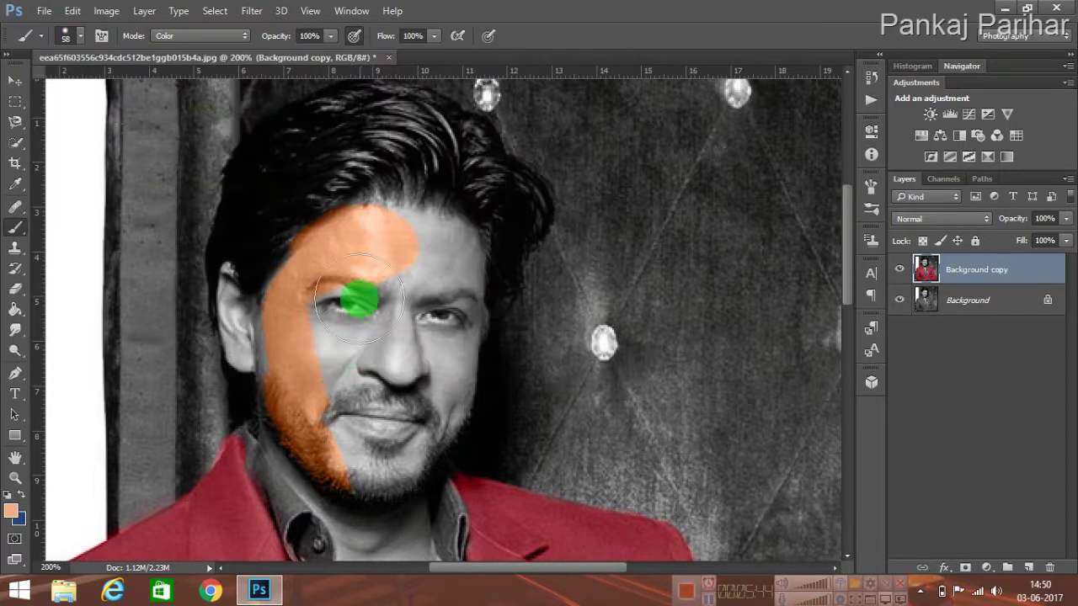
pyautogui.moveTo(356, 294)
pyautogui.mouseDown()
pyautogui.moveTo(392, 387)
pyautogui.moveTo(253, 287)
pyautogui.mouseUp()
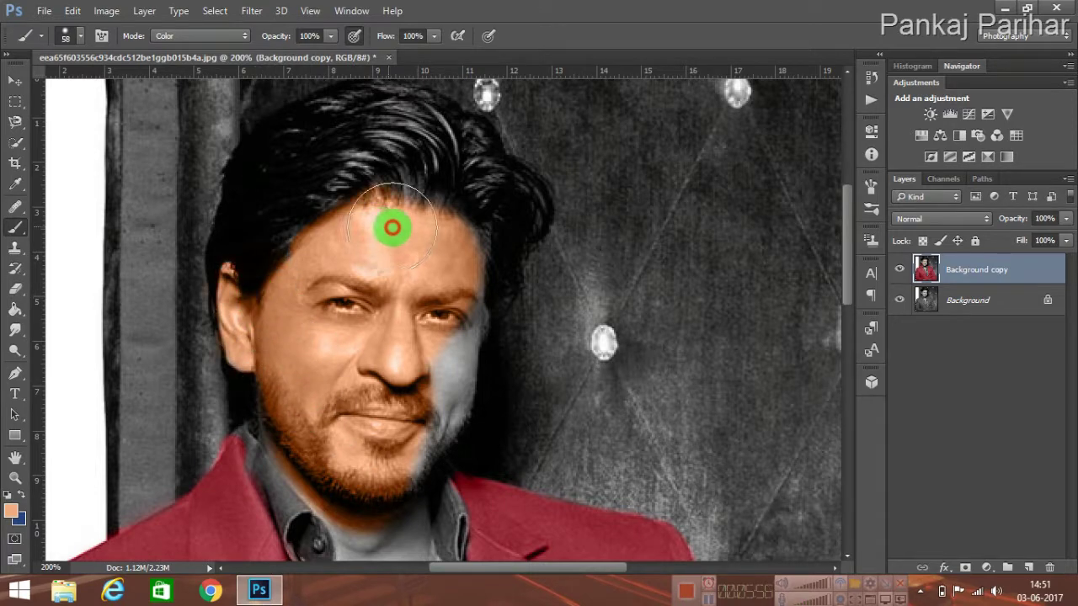
pyautogui.moveTo(392, 228); pyautogui.dragTo(428, 431)
pyautogui.scroll(-2, 854, 299)
pyautogui.scroll(-3, 855, 299)
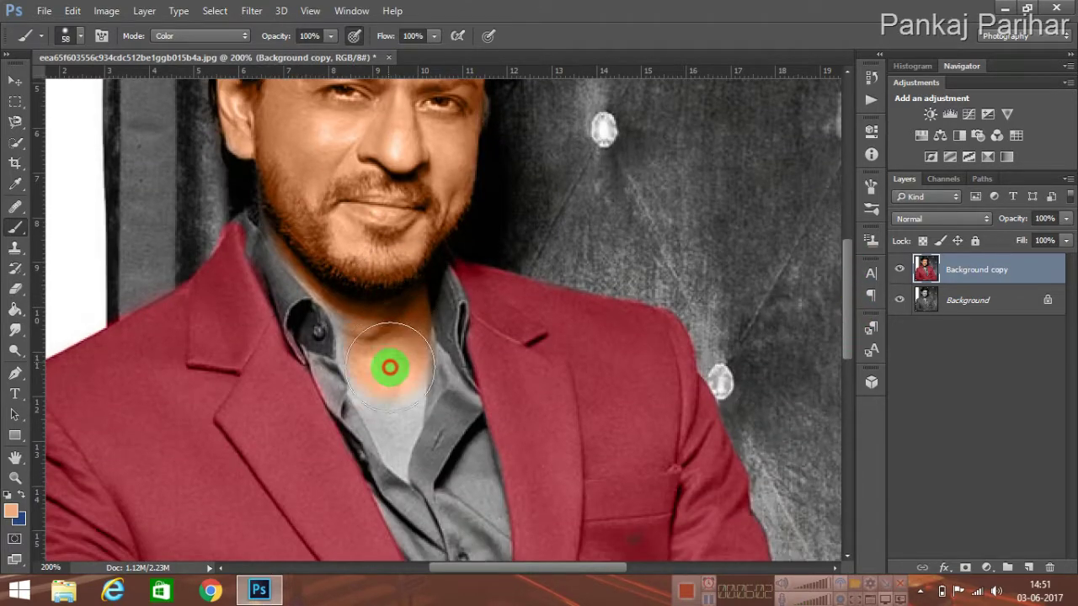
pyautogui.click(67, 35)
pyautogui.moveTo(137, 94); pyautogui.dragTo(105, 94)
pyautogui.click(424, 295)
pyautogui.moveTo(423, 295); pyautogui.dragTo(335, 292)
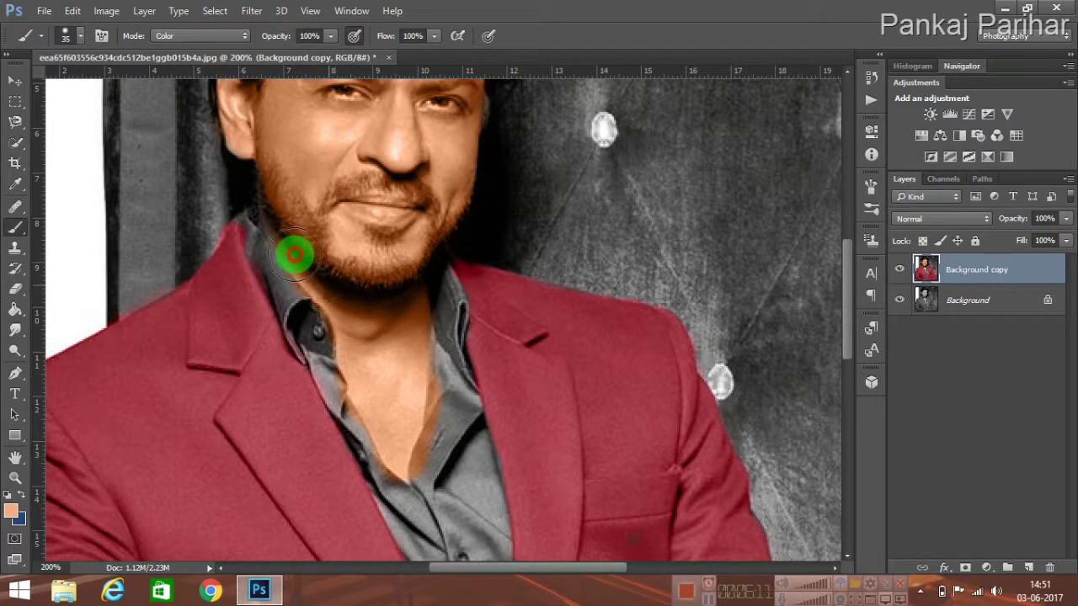
pyautogui.moveTo(335, 292); pyautogui.dragTo(278, 148)
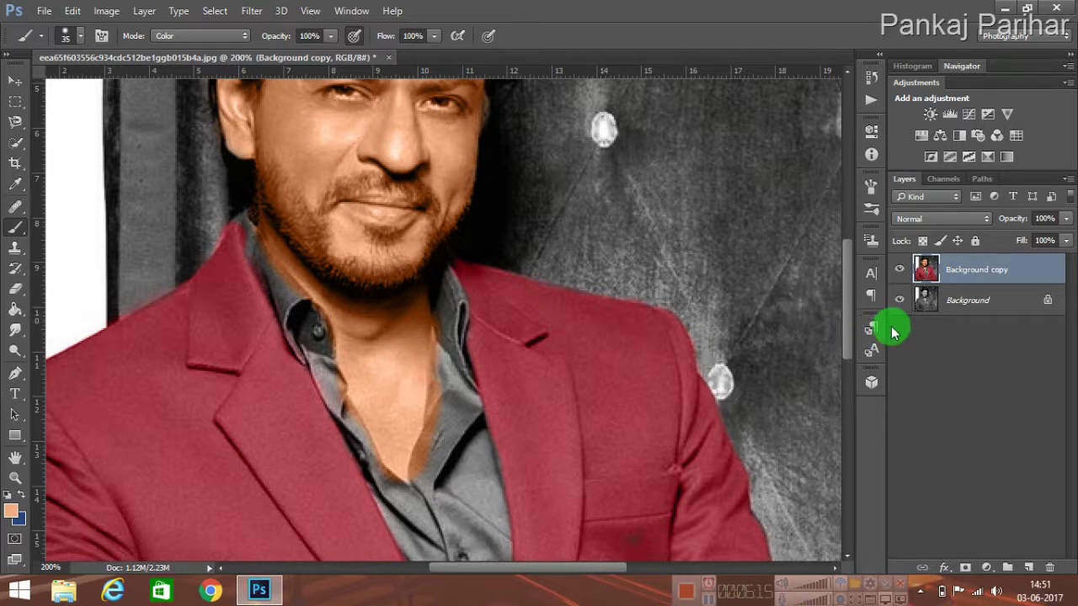
pyautogui.moveTo(847, 332); pyautogui.dragTo(842, 277)
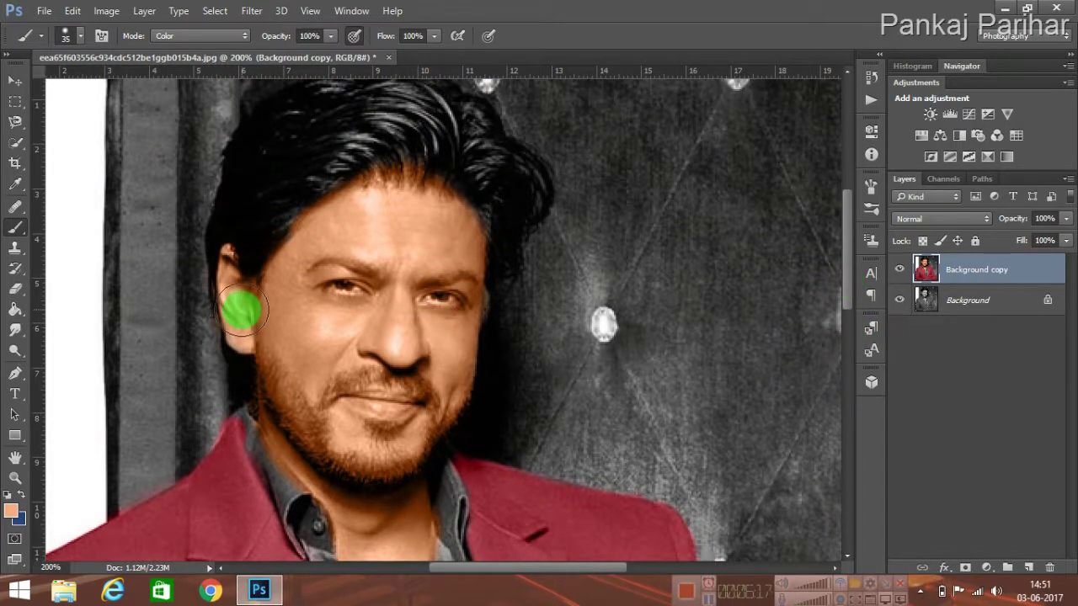
pyautogui.click(456, 261)
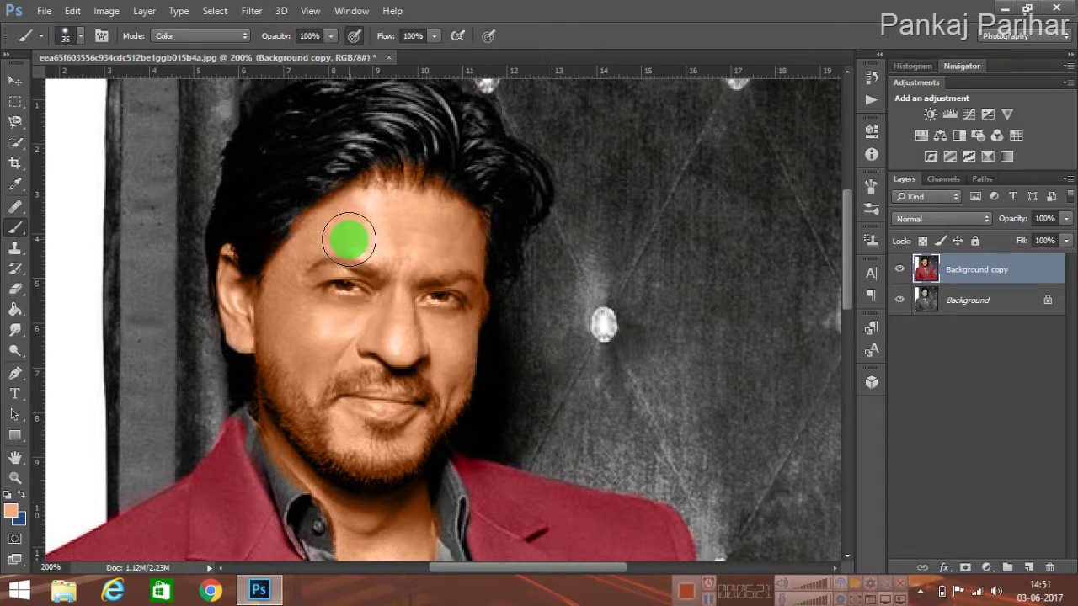
pyautogui.click(16, 290)
# Step: With the standard Eraser, erase the skin colour spilled onto the shirt
pyautogui.click(58, 287)
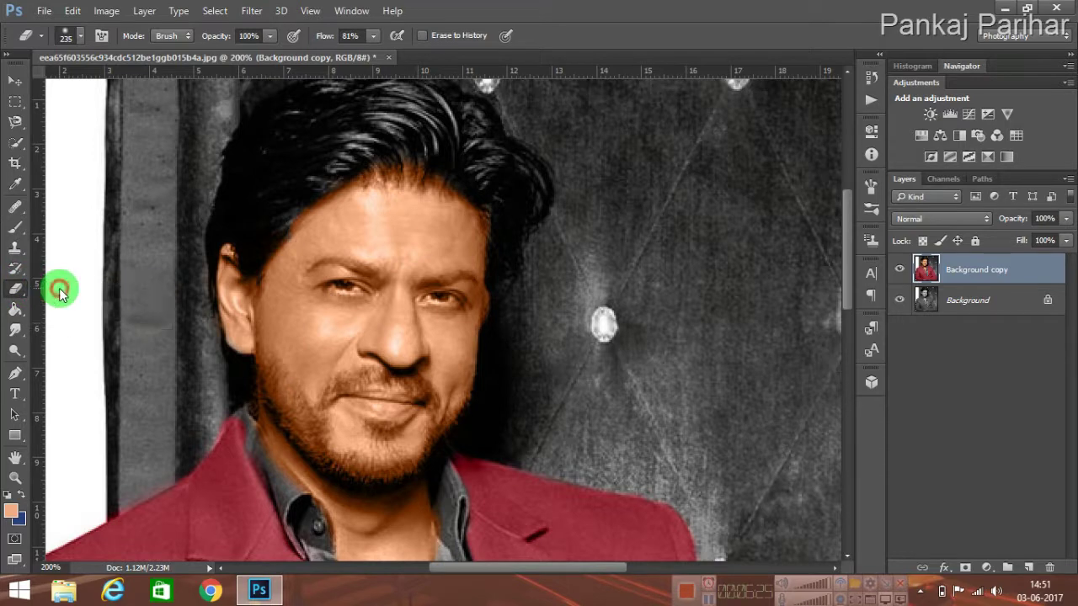
pyautogui.click(78, 35)
pyautogui.click(703, 6)
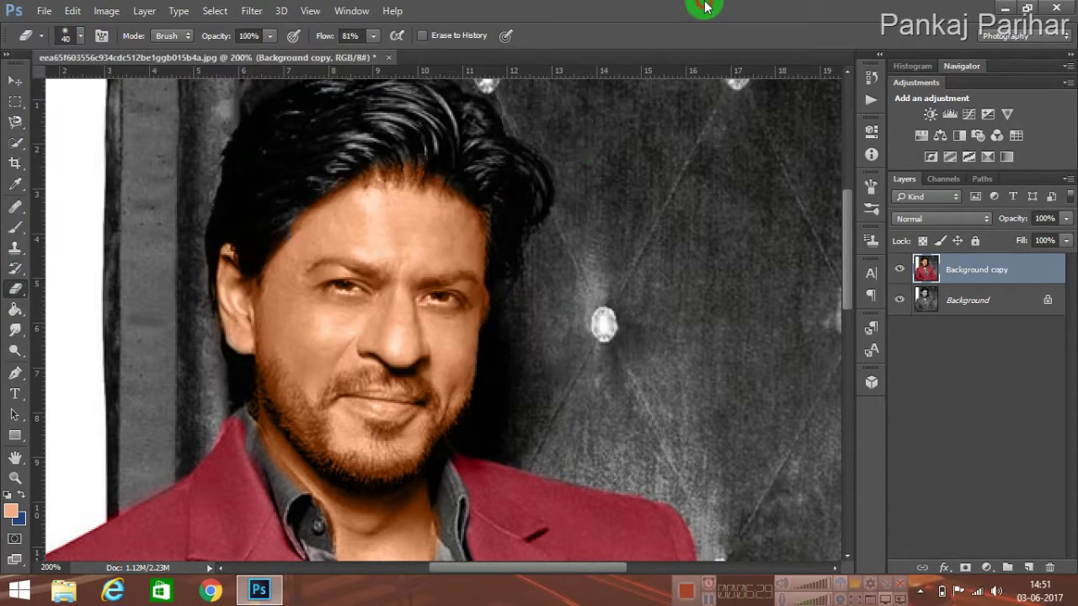
pyautogui.moveTo(845, 240); pyautogui.dragTo(847, 300)
pyautogui.click(444, 427)
pyautogui.scroll(1, 443, 430)
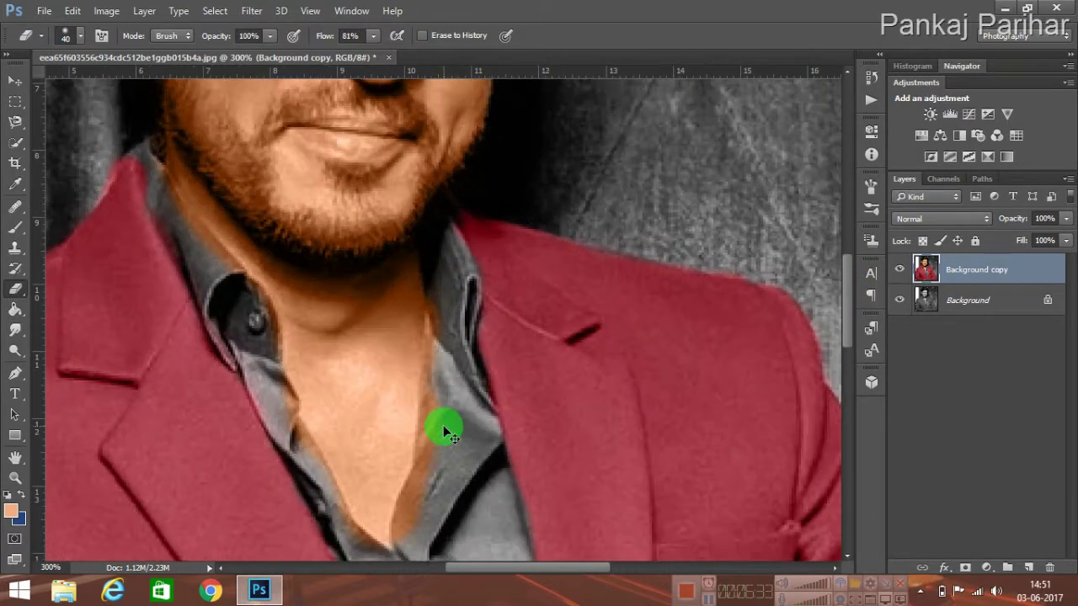
pyautogui.scroll(1, 444, 430)
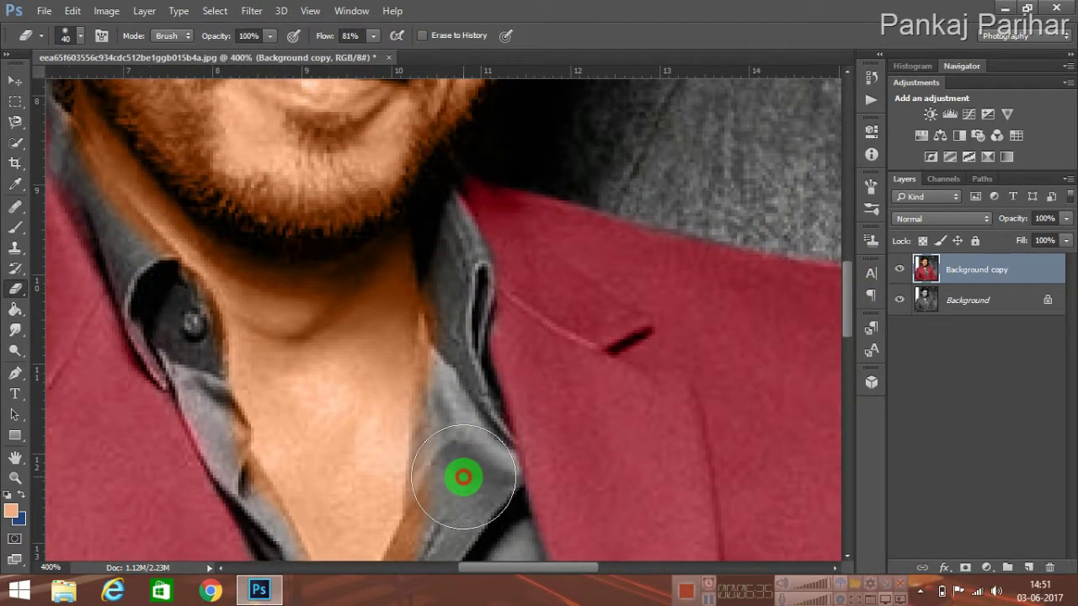
pyautogui.moveTo(459, 440); pyautogui.dragTo(469, 378)
# Step: Shrink the eraser and clear the orange tint from the collar edges on both sides
pyautogui.click(81, 39)
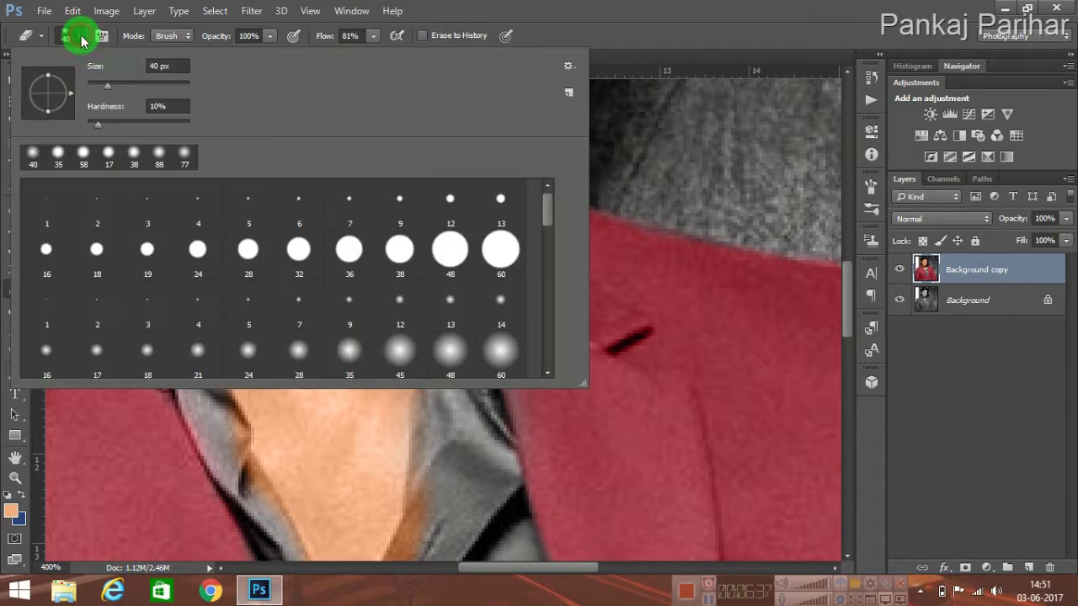
pyautogui.click(98, 82)
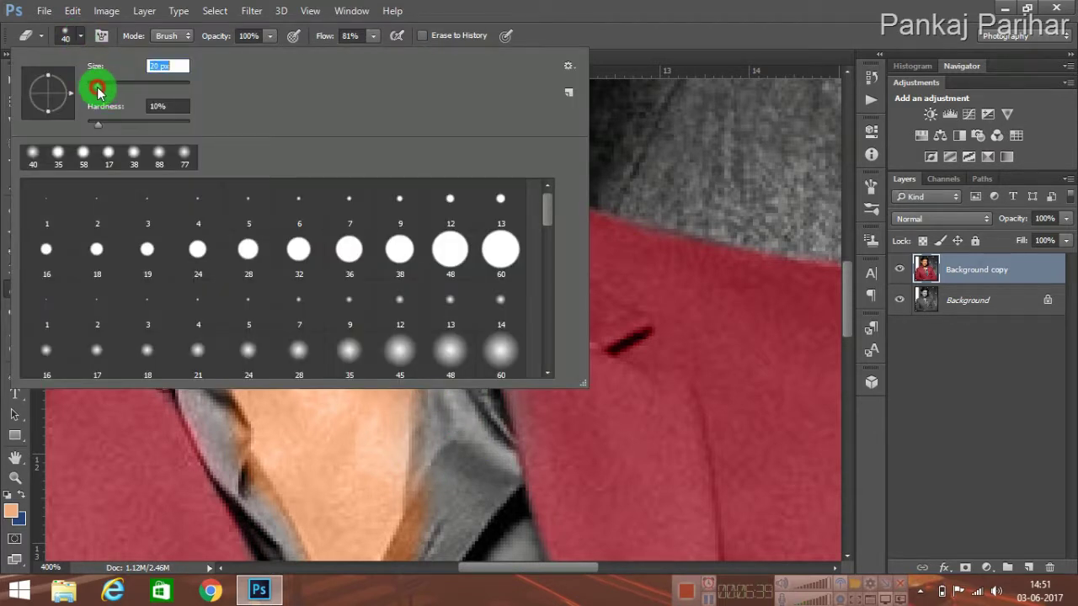
pyautogui.press('Return')
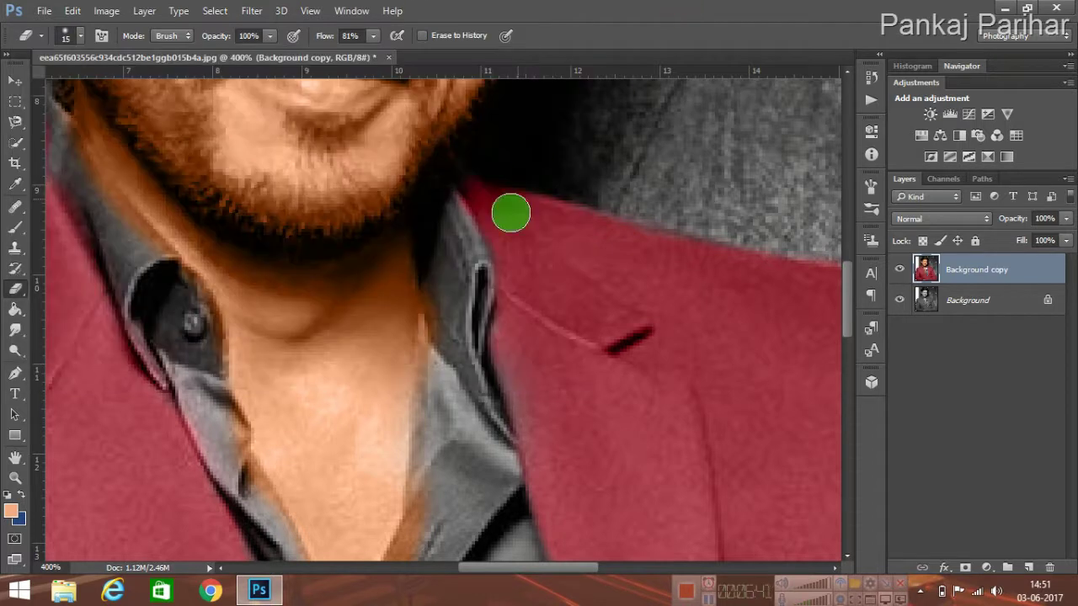
pyautogui.moveTo(434, 368)
pyautogui.mouseDown()
pyautogui.moveTo(436, 294)
pyautogui.moveTo(443, 361)
pyautogui.moveTo(419, 554)
pyautogui.mouseUp()
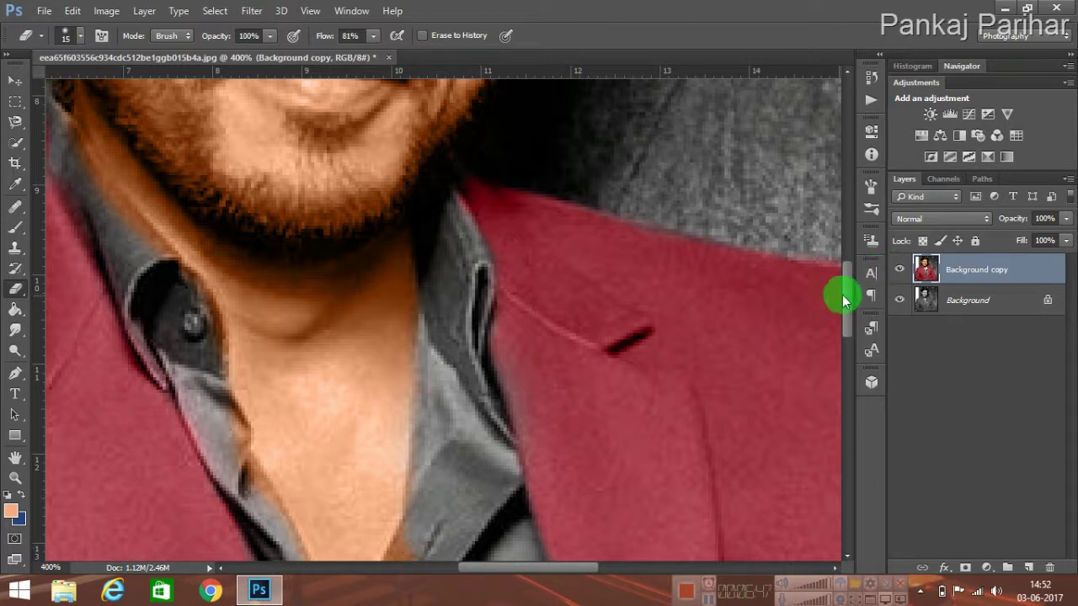
pyautogui.moveTo(848, 299); pyautogui.dragTo(847, 327)
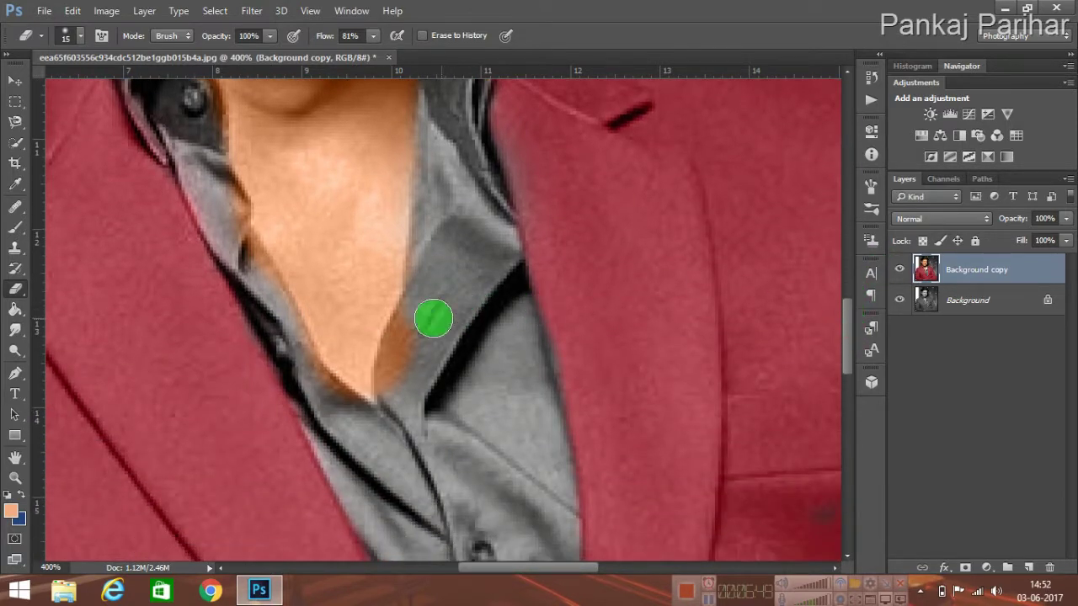
pyautogui.moveTo(398, 345)
pyautogui.mouseDown()
pyautogui.moveTo(386, 397)
pyautogui.moveTo(245, 236)
pyautogui.mouseUp()
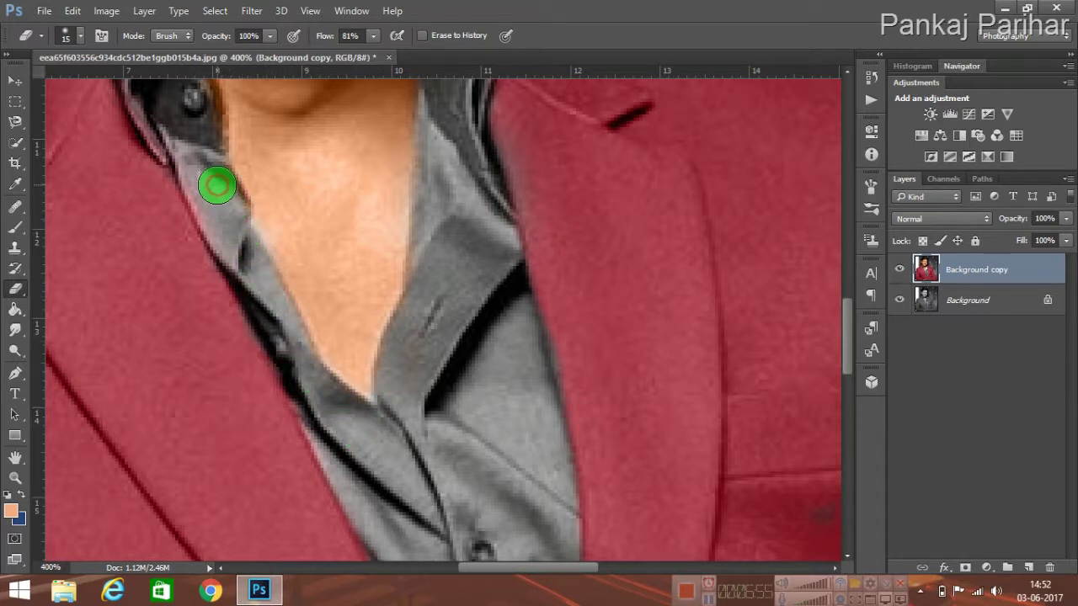
pyautogui.moveTo(847, 342); pyautogui.dragTo(846, 271)
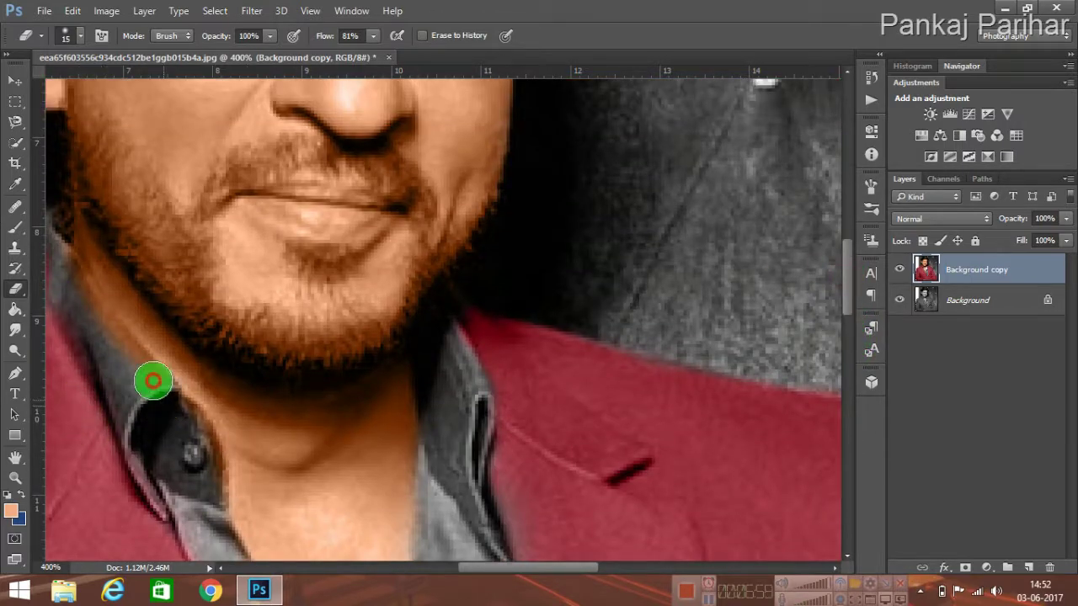
pyautogui.moveTo(152, 381)
pyautogui.mouseDown()
pyautogui.moveTo(61, 276)
pyautogui.moveTo(77, 356)
pyautogui.moveTo(178, 440)
pyautogui.moveTo(197, 432)
pyautogui.moveTo(202, 500)
pyautogui.moveTo(181, 454)
pyautogui.mouseUp()
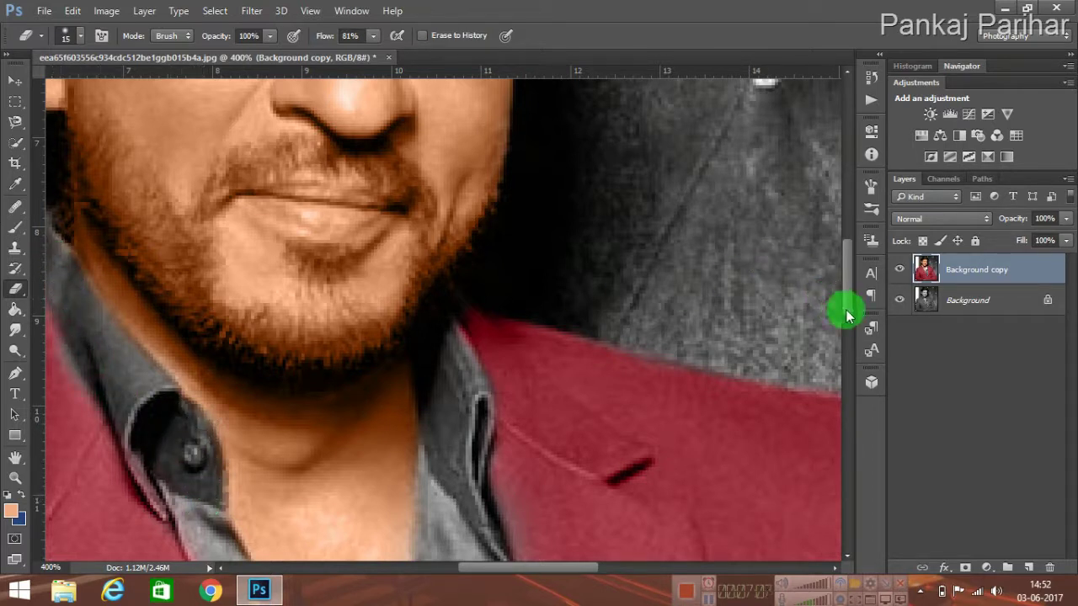
pyautogui.moveTo(847, 316); pyautogui.dragTo(847, 250)
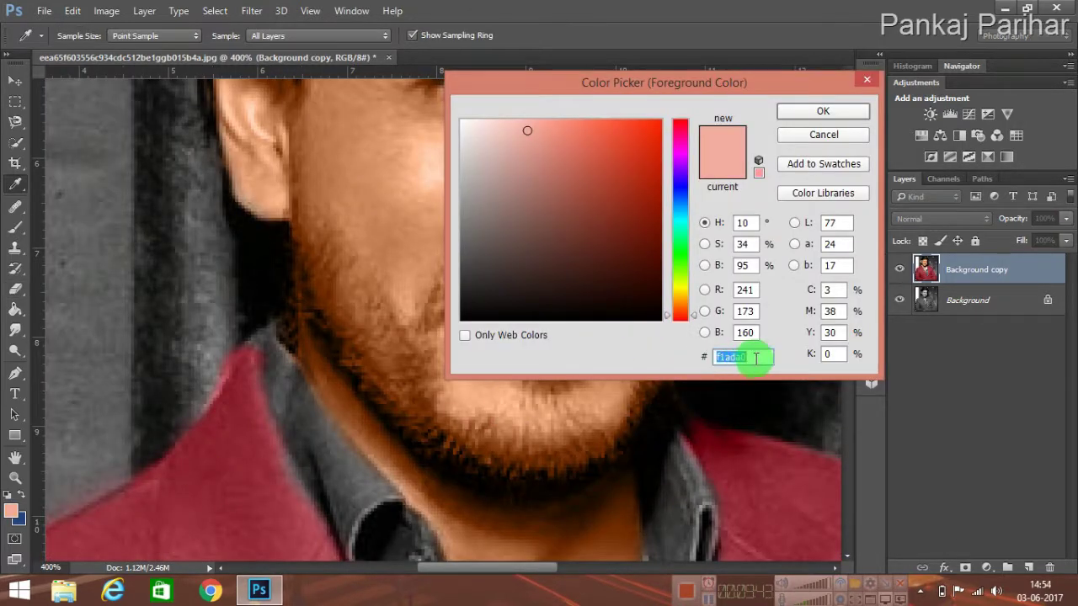
# Step: Replace the hex value with the pasted f1ada0 and confirm the pink colour
pyautogui.moveTo(752, 357); pyautogui.dragTo(713, 357)
pyautogui.hotkey('ctrl', 'c')
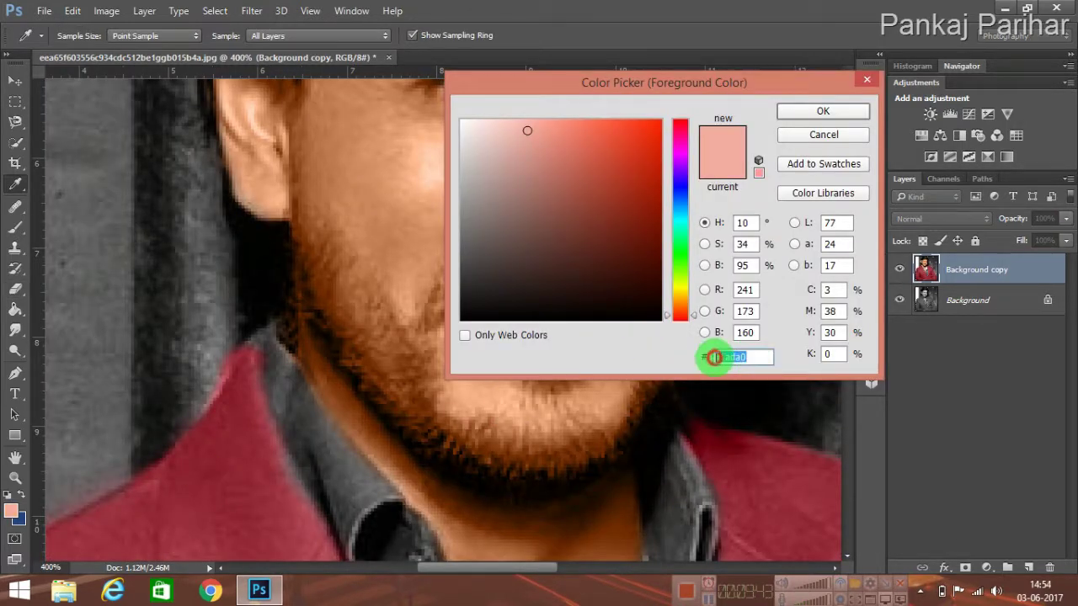
pyautogui.press('BackSpace')
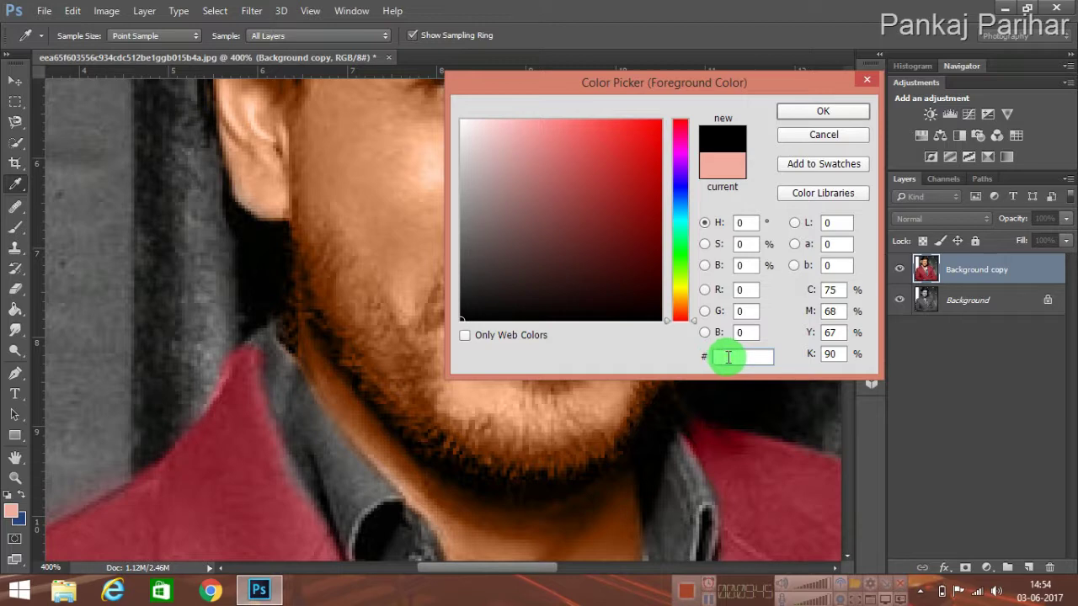
pyautogui.rightClick(729, 357)
pyautogui.click(758, 424)
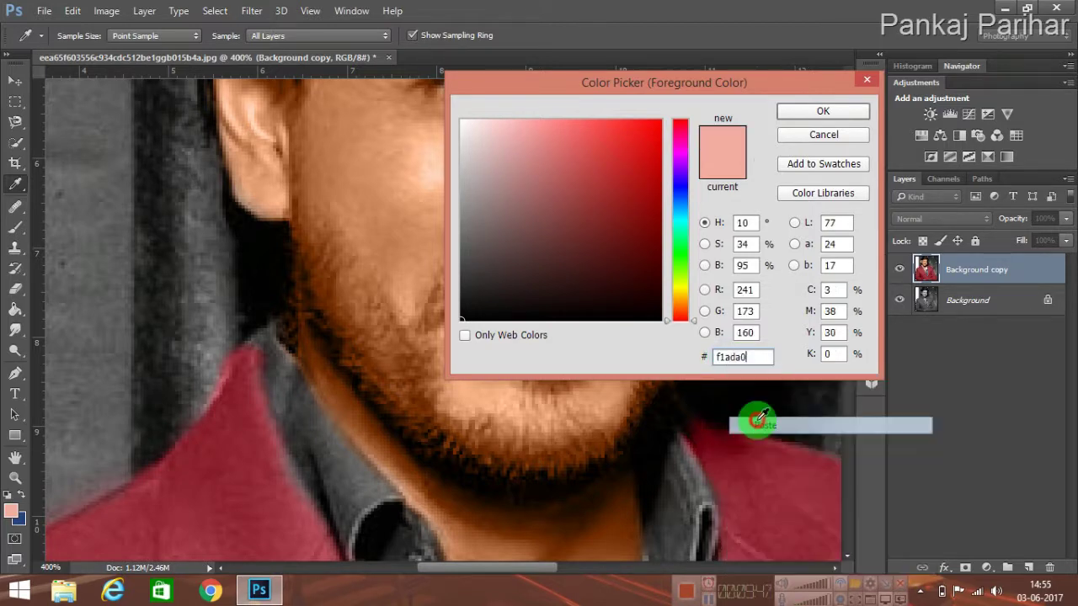
pyautogui.click(800, 106)
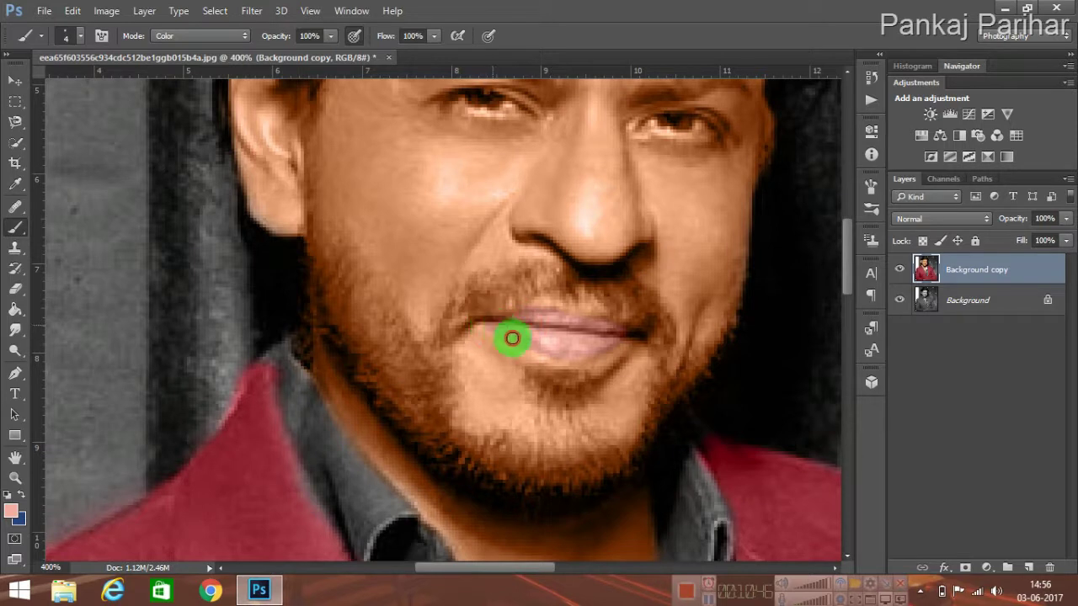
# Step: Paint the lower lip, lip centre and both lip corners pink
pyautogui.moveTo(512, 338); pyautogui.dragTo(547, 349)
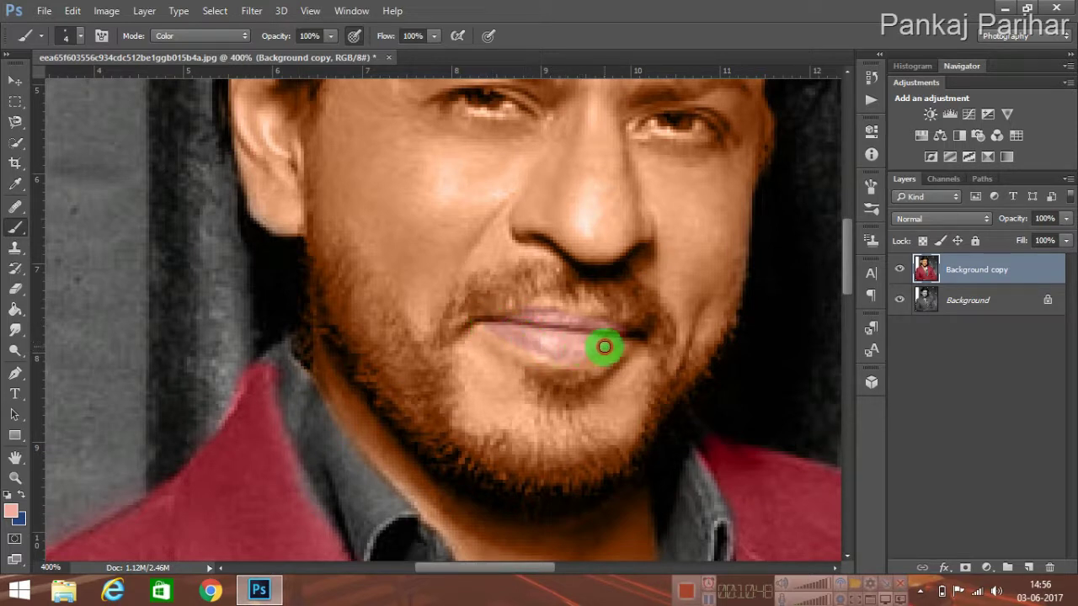
pyautogui.moveTo(619, 335); pyautogui.dragTo(578, 325)
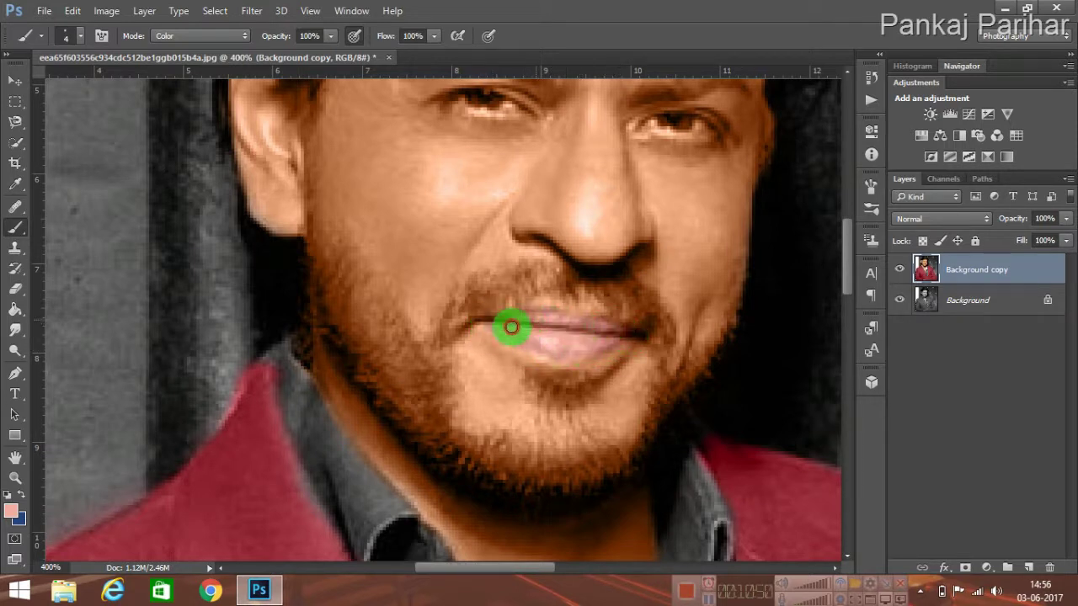
pyautogui.moveTo(490, 330); pyautogui.dragTo(570, 364)
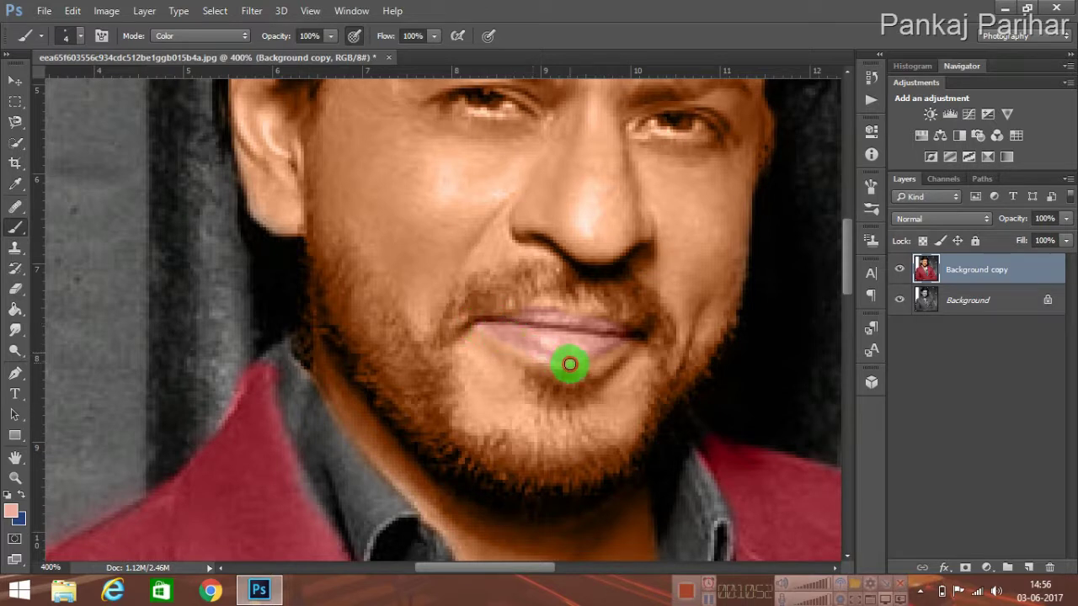
pyautogui.moveTo(633, 333); pyautogui.dragTo(545, 323)
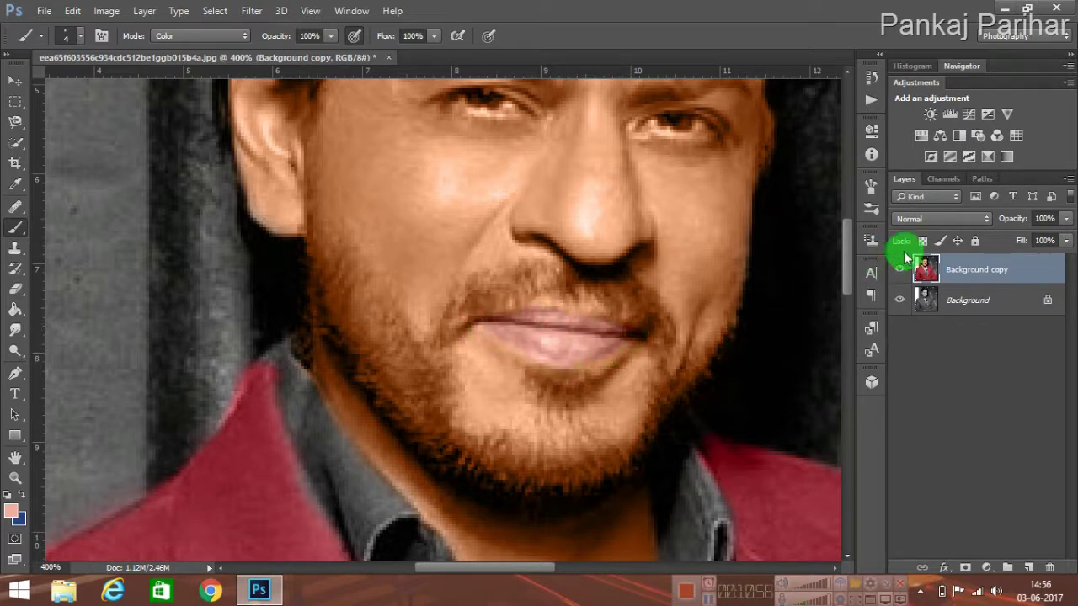
pyautogui.moveTo(848, 245); pyautogui.dragTo(844, 217)
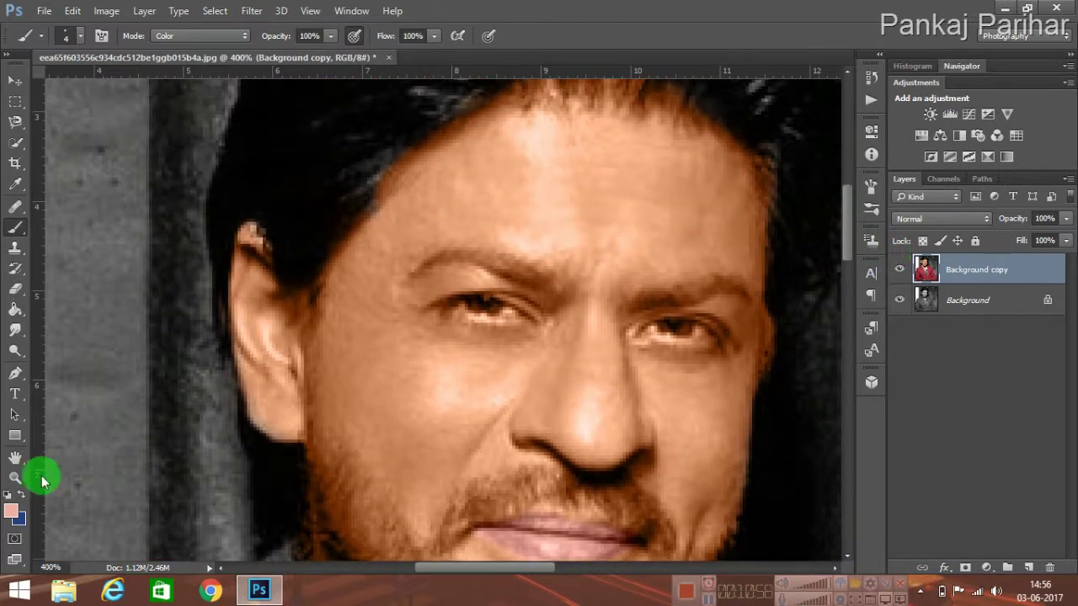
# Step: Erase the peach skin tint from the eyes with the history eraser, restoring their natural colour
pyautogui.click(17, 209)
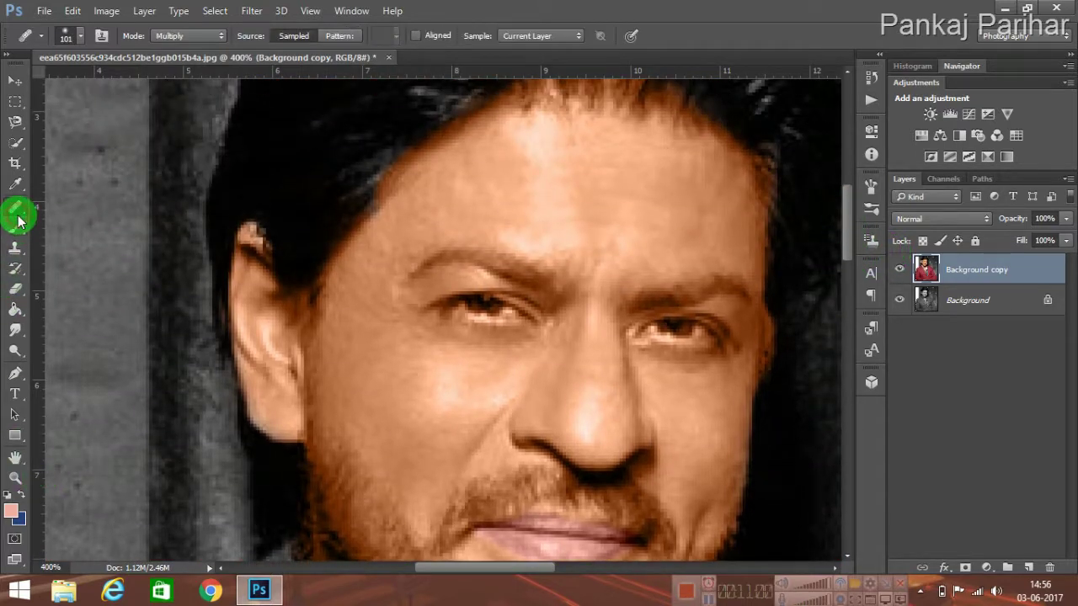
pyautogui.click(19, 304)
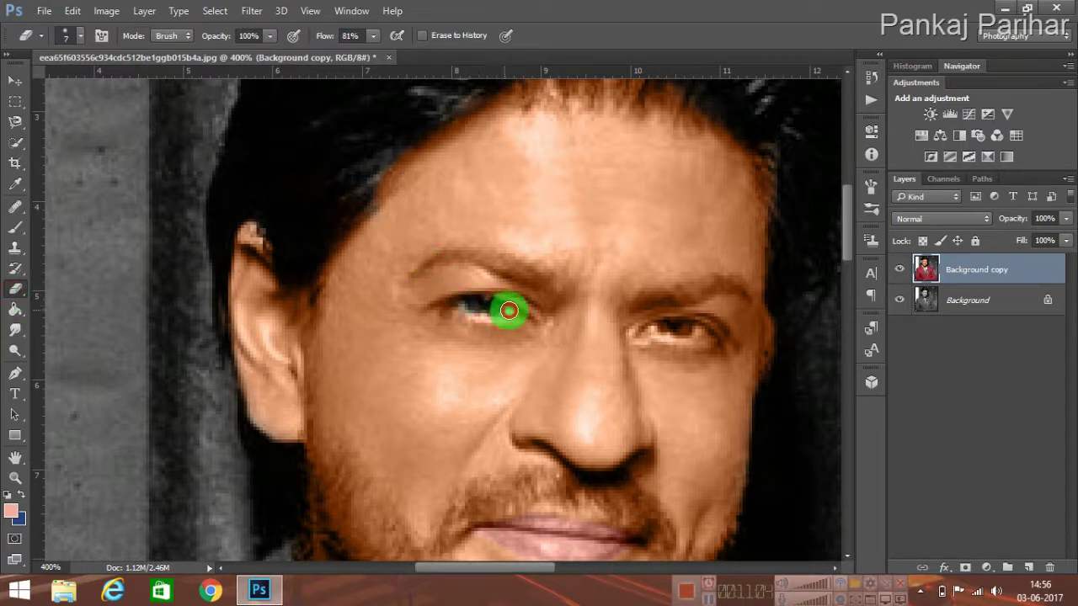
pyautogui.click(669, 328)
pyautogui.moveTo(655, 329)
pyautogui.mouseDown()
pyautogui.moveTo(687, 327)
pyautogui.moveTo(641, 325)
pyautogui.mouseUp()
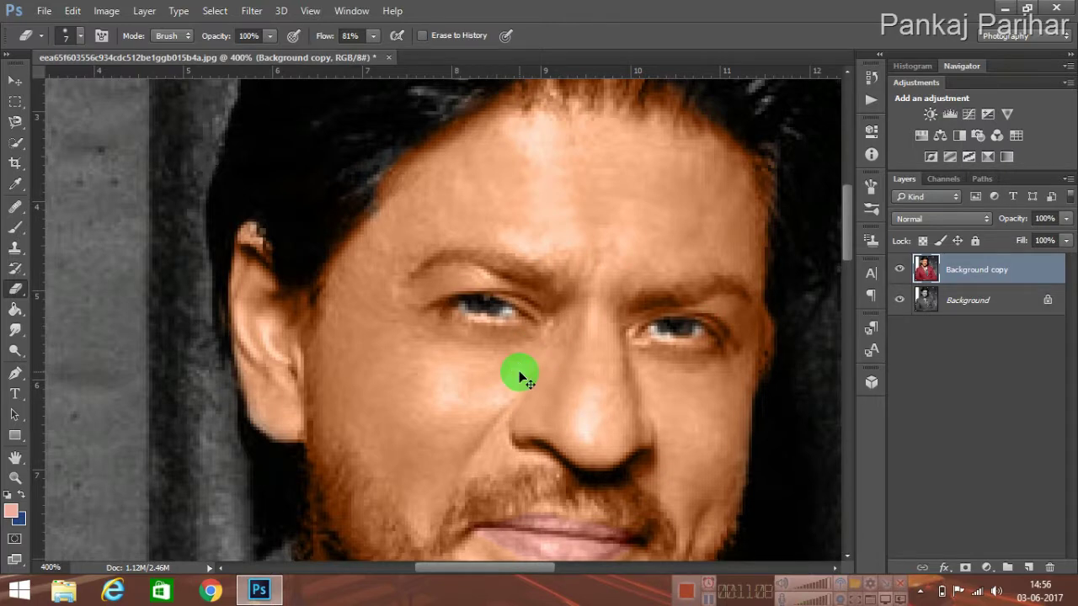
pyautogui.scroll(-1, 519, 376)
pyautogui.scroll(-1, 519, 376)
pyautogui.scroll(-1, 520, 376)
pyautogui.scroll(-1, 520, 377)
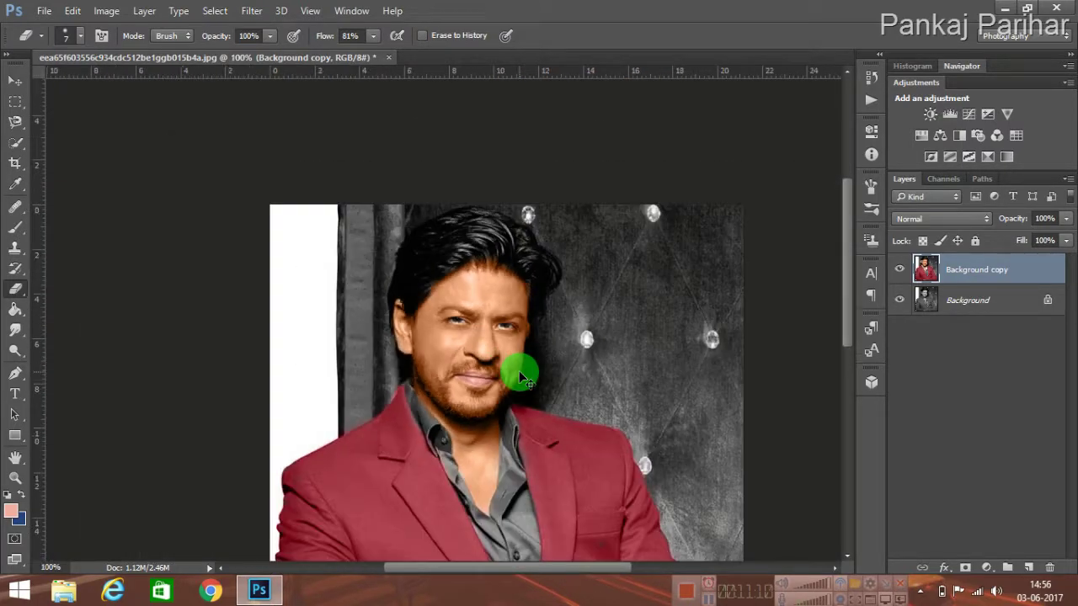
pyautogui.scroll(-1, 520, 376)
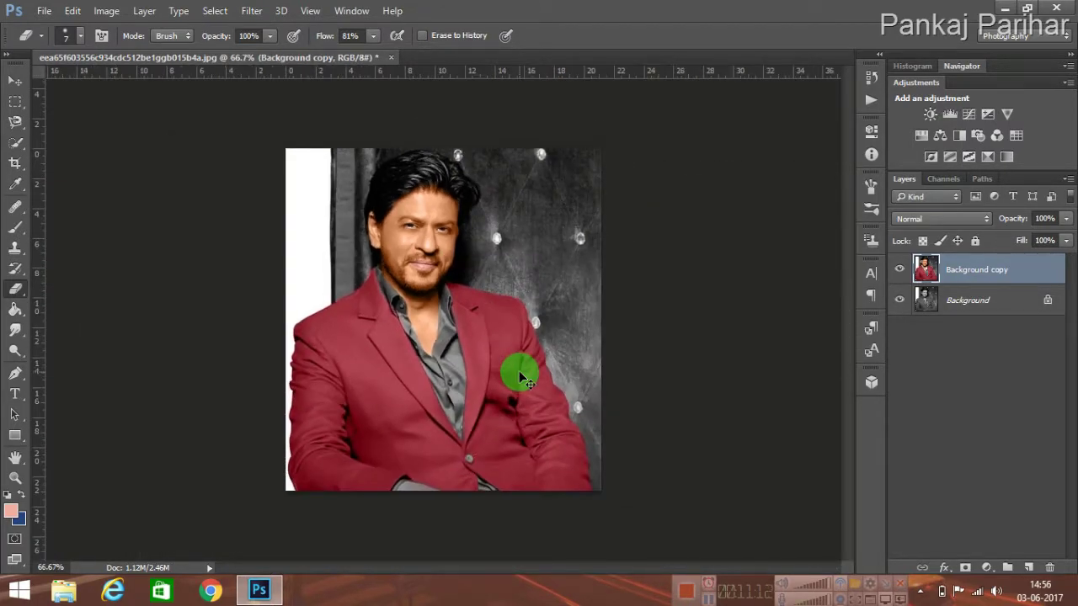
pyautogui.scroll(1, 519, 377)
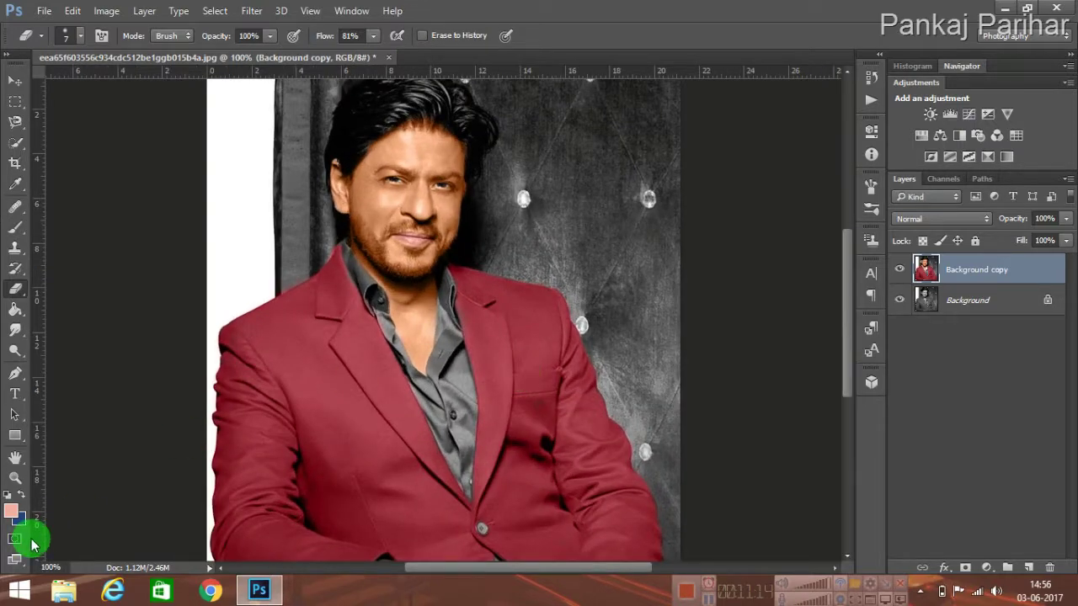
# Step: Set the foreground painting colour to the brown hex ae633b
pyautogui.click(11, 510)
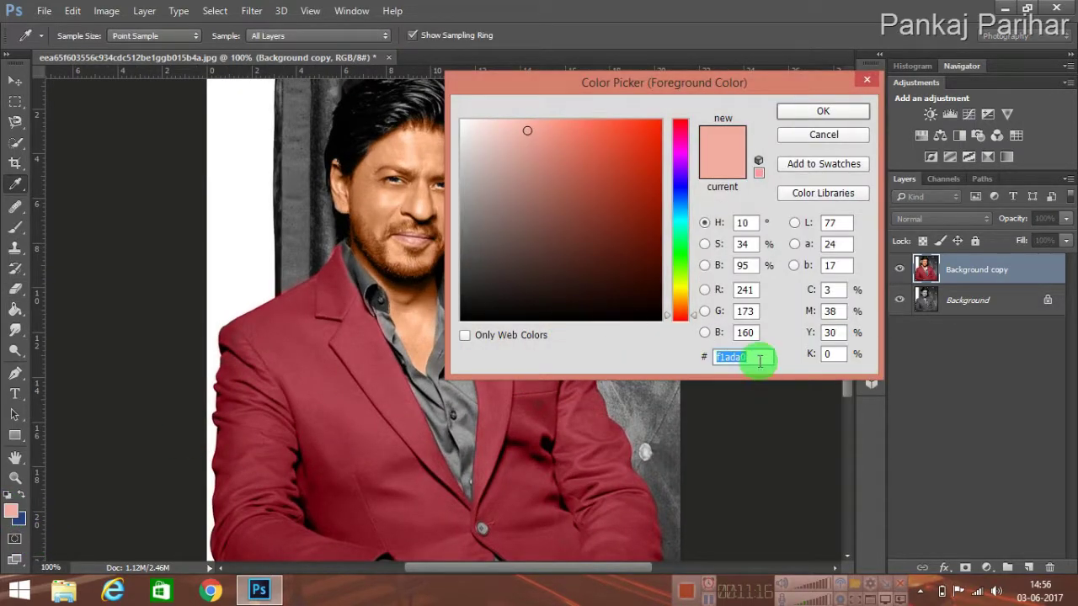
pyautogui.write('7')
pyautogui.press('BackSpace')
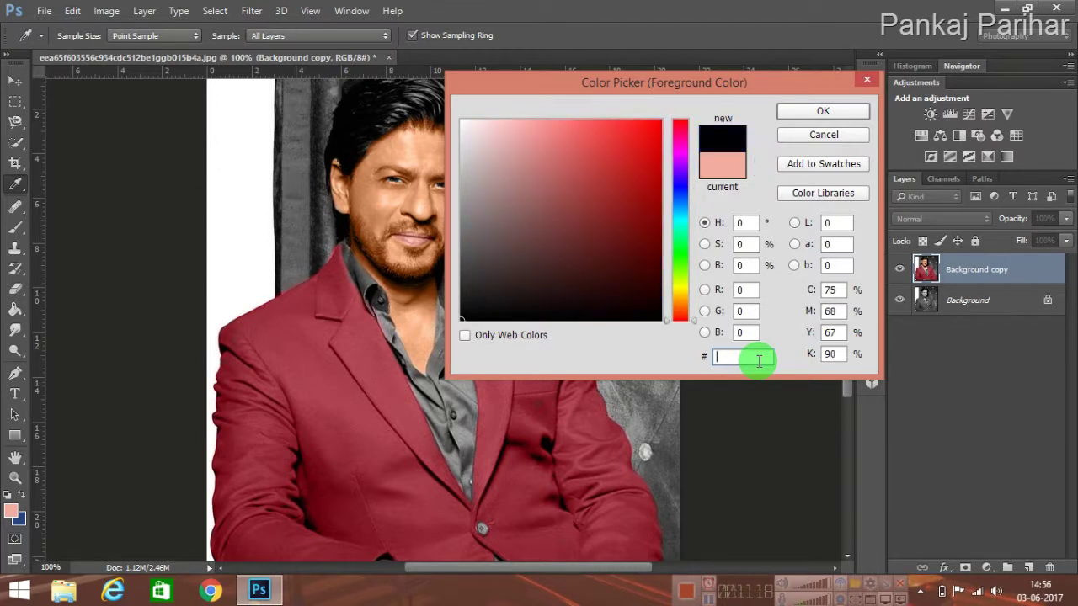
pyautogui.write('a')
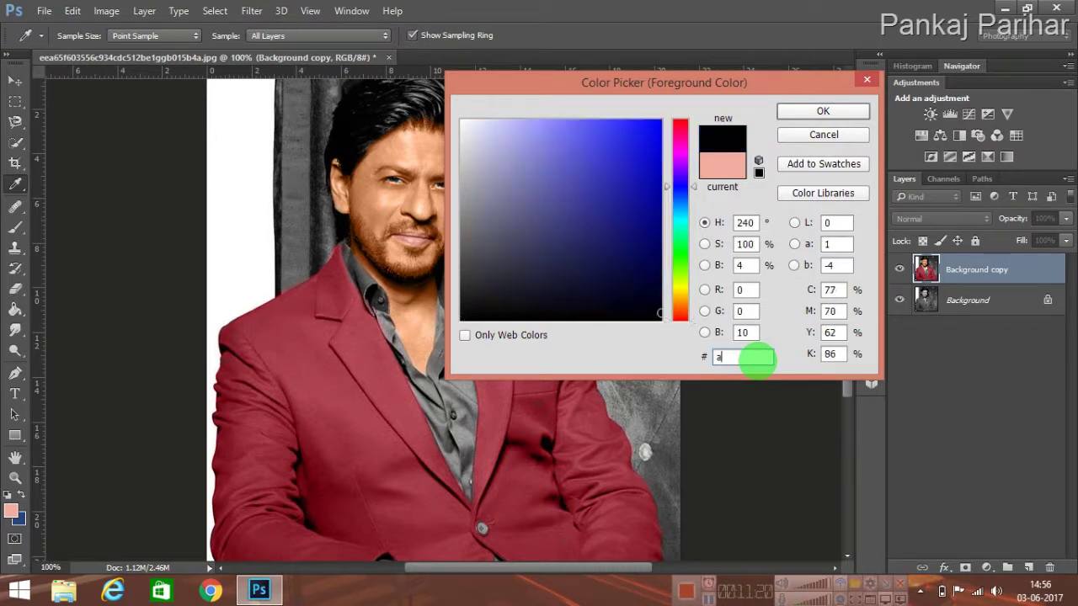
pyautogui.write('e')
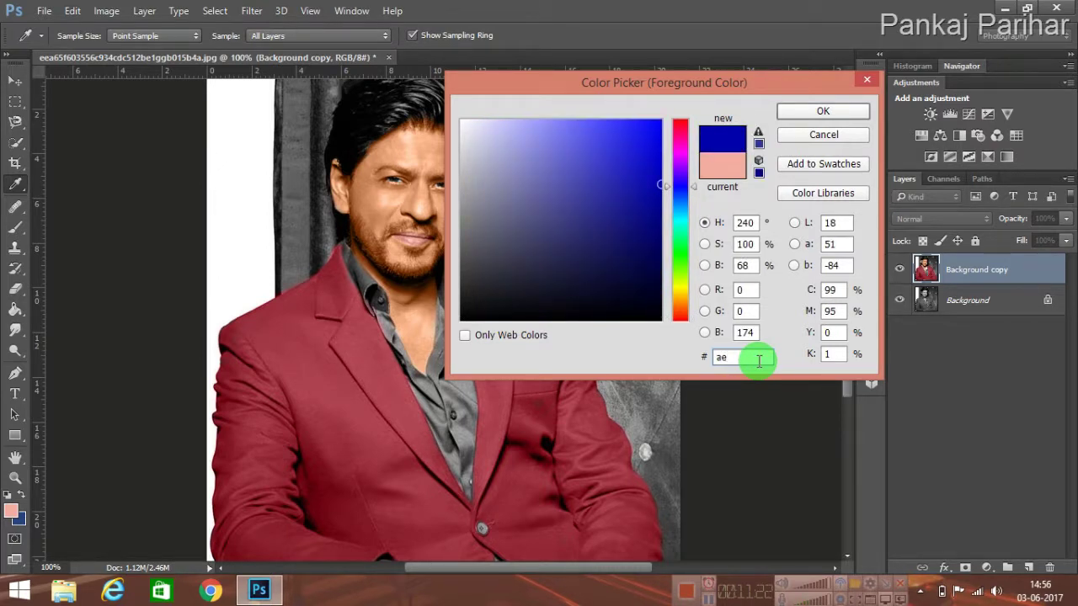
pyautogui.write('633')
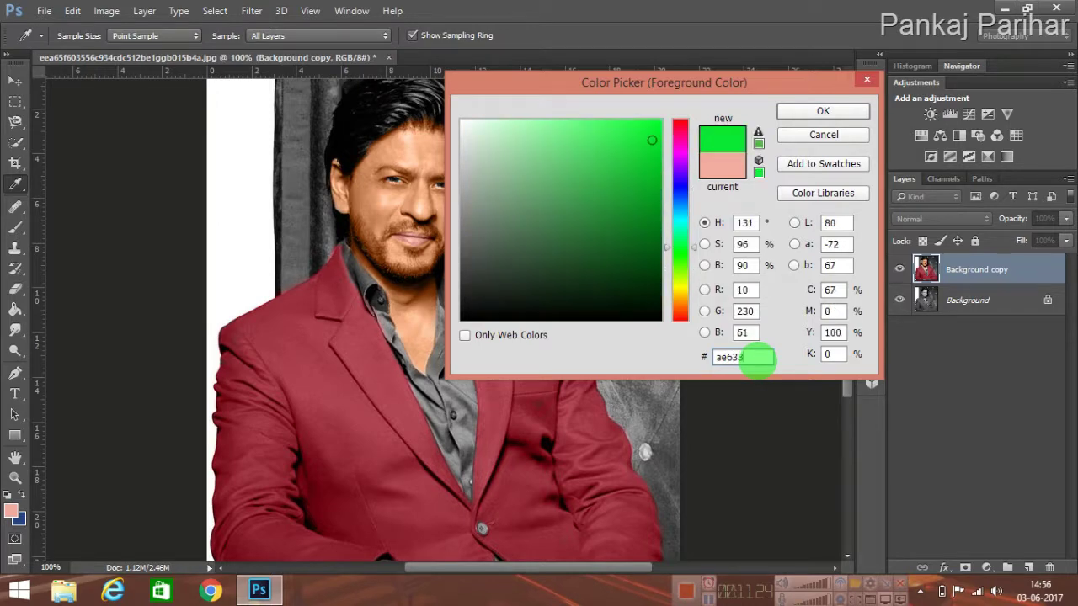
pyautogui.write('b')
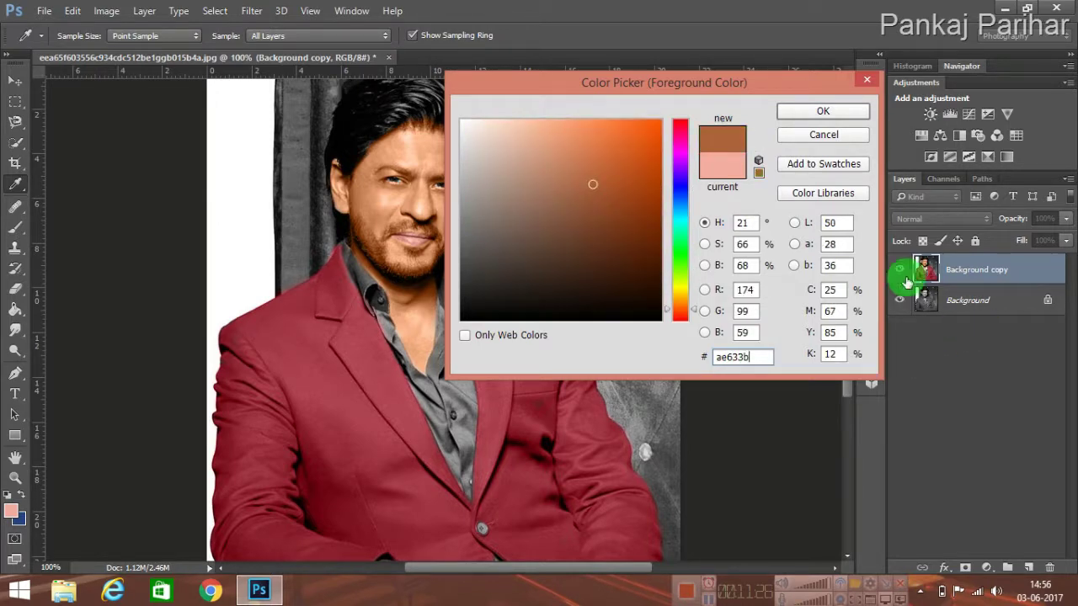
pyautogui.click(806, 110)
pyautogui.press('e')
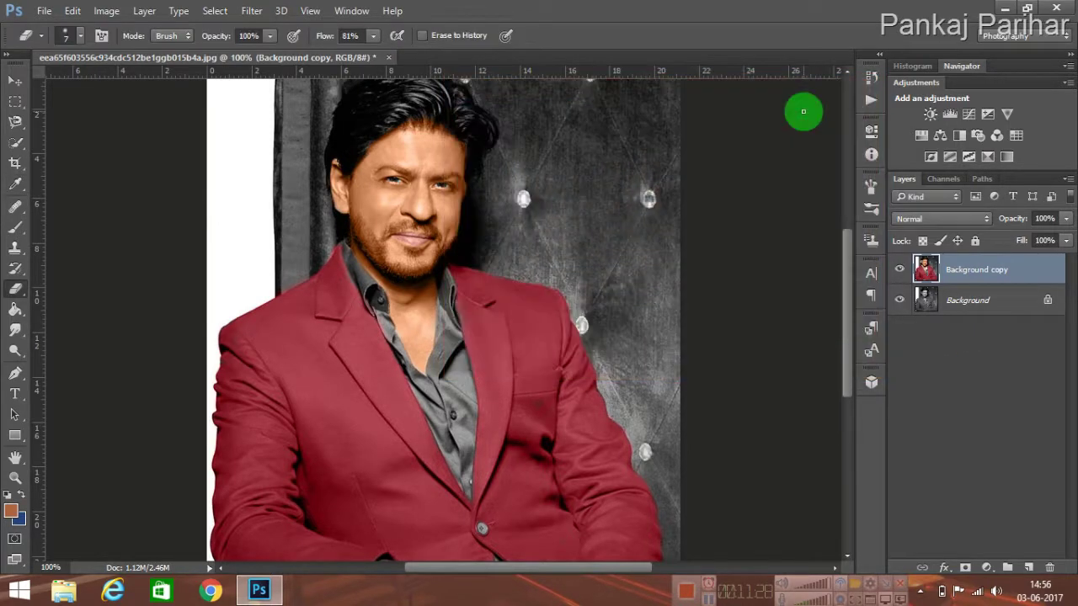
# Step: Switch to a 133 px Brush and paint the backdrop right of and above the head brown
pyautogui.rightClick(14, 227)
pyautogui.click(53, 224)
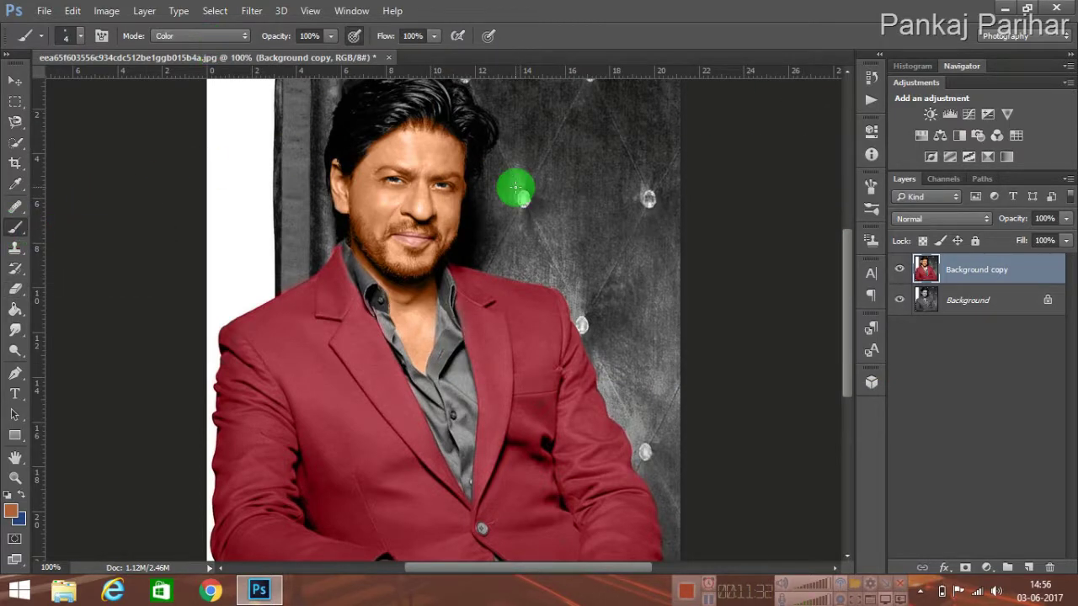
pyautogui.click(80, 36)
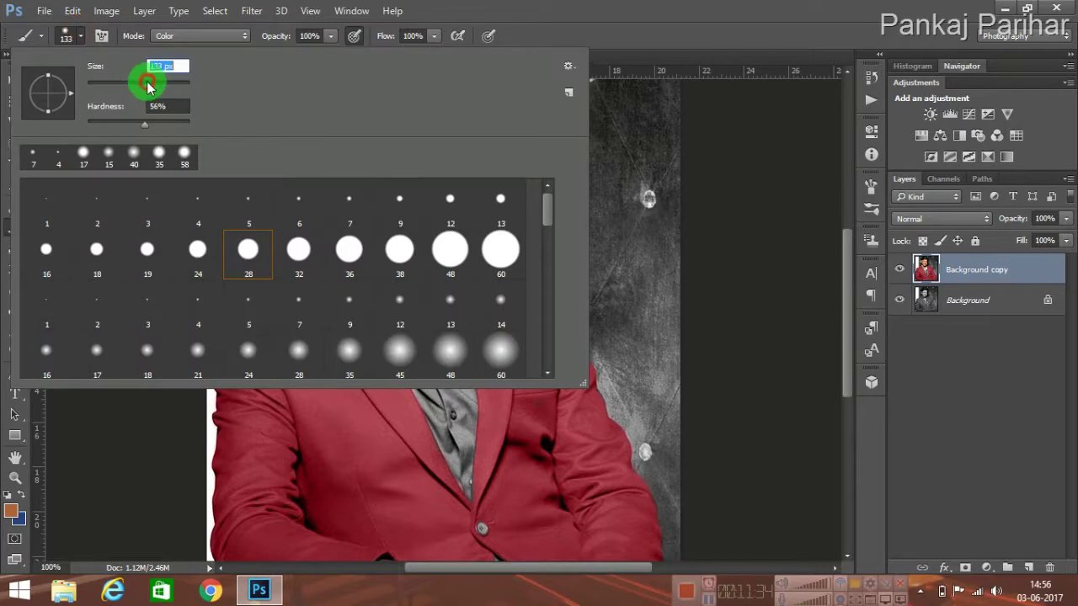
pyautogui.press('Return')
pyautogui.moveTo(645, 243)
pyautogui.mouseDown()
pyautogui.moveTo(617, 245)
pyautogui.moveTo(643, 173)
pyautogui.moveTo(643, 106)
pyautogui.moveTo(682, 436)
pyautogui.moveTo(562, 191)
pyautogui.moveTo(570, 112)
pyautogui.mouseUp()
pyautogui.moveTo(842, 291); pyautogui.dragTo(842, 253)
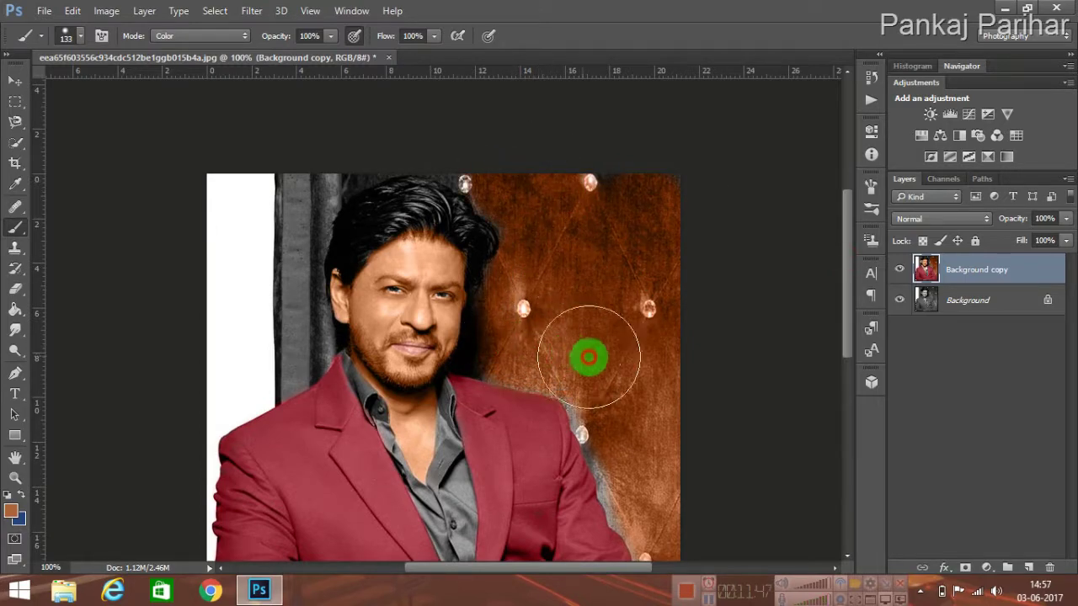
pyautogui.moveTo(588, 357)
pyautogui.mouseDown()
pyautogui.moveTo(640, 462)
pyautogui.moveTo(621, 284)
pyautogui.moveTo(649, 277)
pyautogui.mouseUp()
# Step: At 66 px brush and 200% zoom, tint the remaining backdrop and the pillar left of the face brown
pyautogui.click(80, 35)
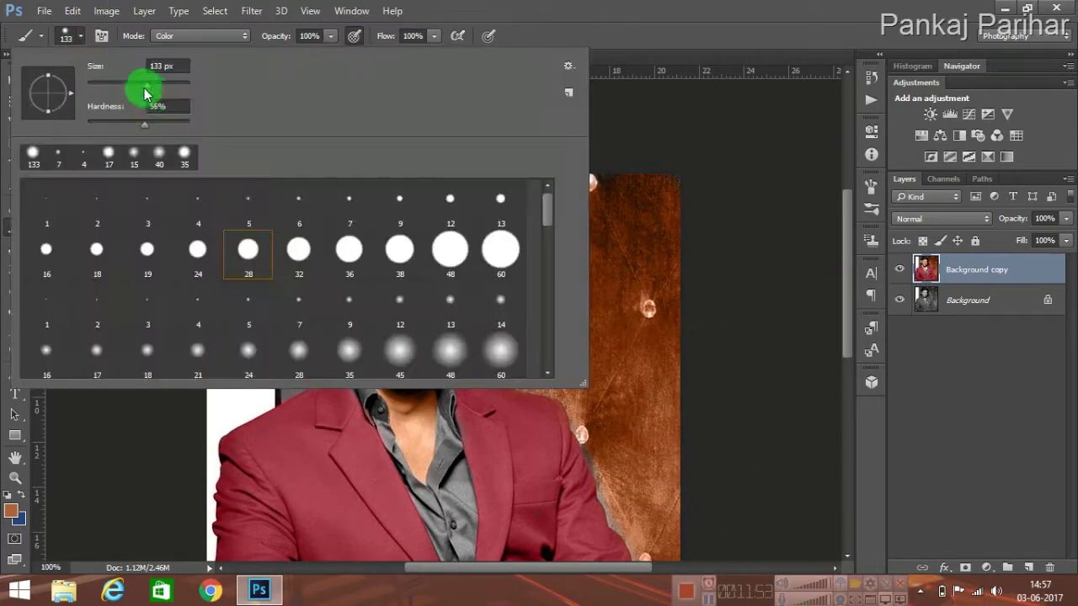
pyautogui.moveTo(145, 93); pyautogui.dragTo(126, 93)
pyautogui.press('Return')
pyautogui.hotkey('ctrl', '+')
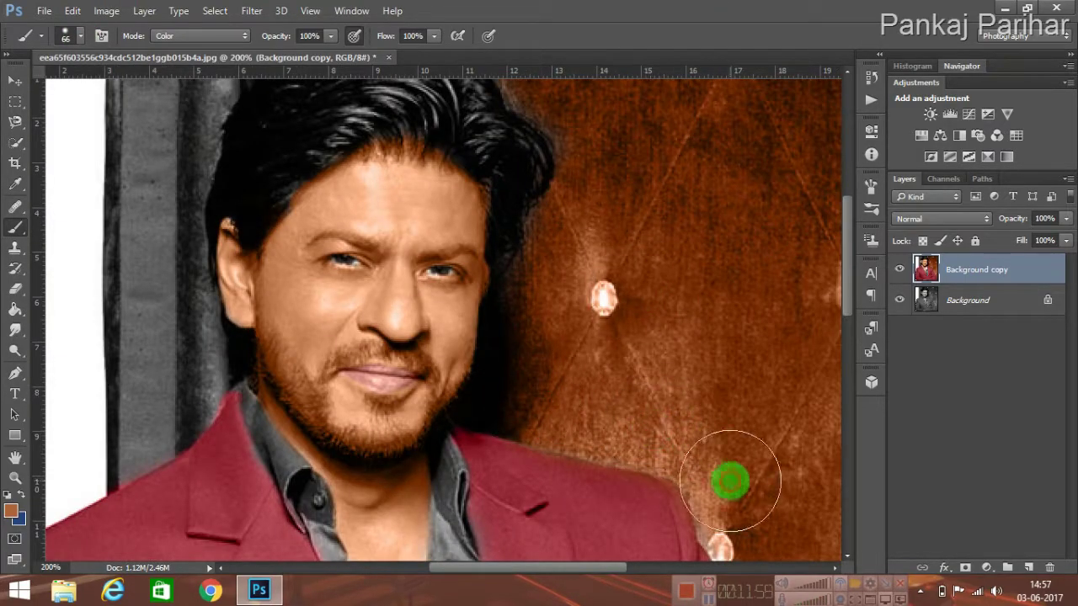
pyautogui.moveTo(846, 253); pyautogui.dragTo(846, 366)
pyautogui.moveTo(589, 569); pyautogui.dragTo(661, 572)
pyautogui.moveTo(534, 269)
pyautogui.mouseDown()
pyautogui.moveTo(597, 392)
pyautogui.moveTo(649, 534)
pyautogui.mouseUp()
pyautogui.moveTo(846, 371)
pyautogui.mouseDown()
pyautogui.moveTo(848, 433)
pyautogui.moveTo(806, 206)
pyautogui.mouseUp()
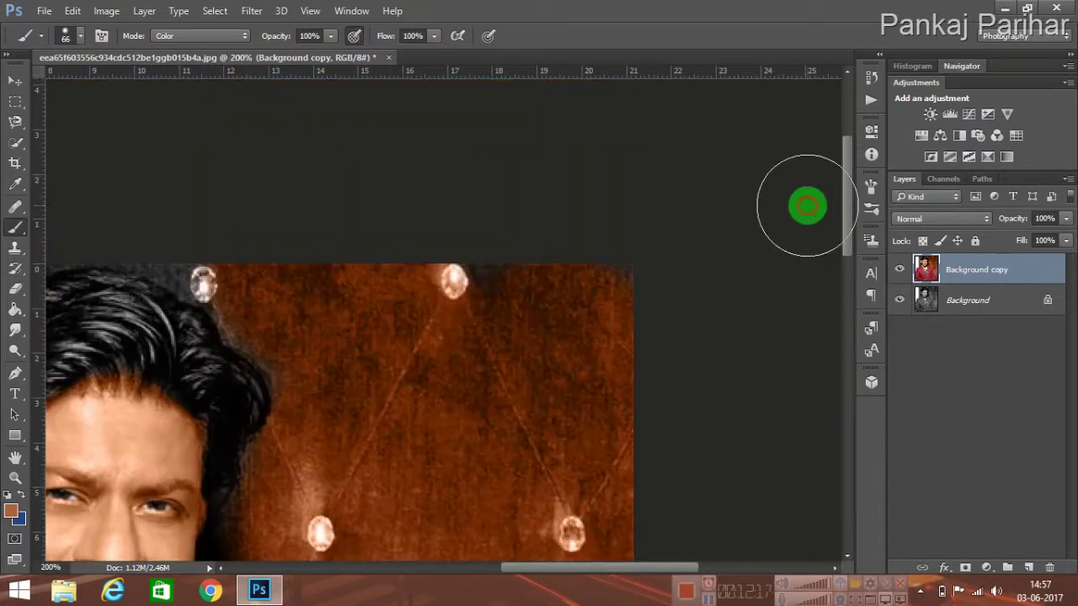
pyautogui.moveTo(568, 573); pyautogui.dragTo(421, 577)
pyautogui.moveTo(452, 278)
pyautogui.mouseDown()
pyautogui.moveTo(458, 519)
pyautogui.moveTo(489, 304)
pyautogui.moveTo(479, 336)
pyautogui.mouseUp()
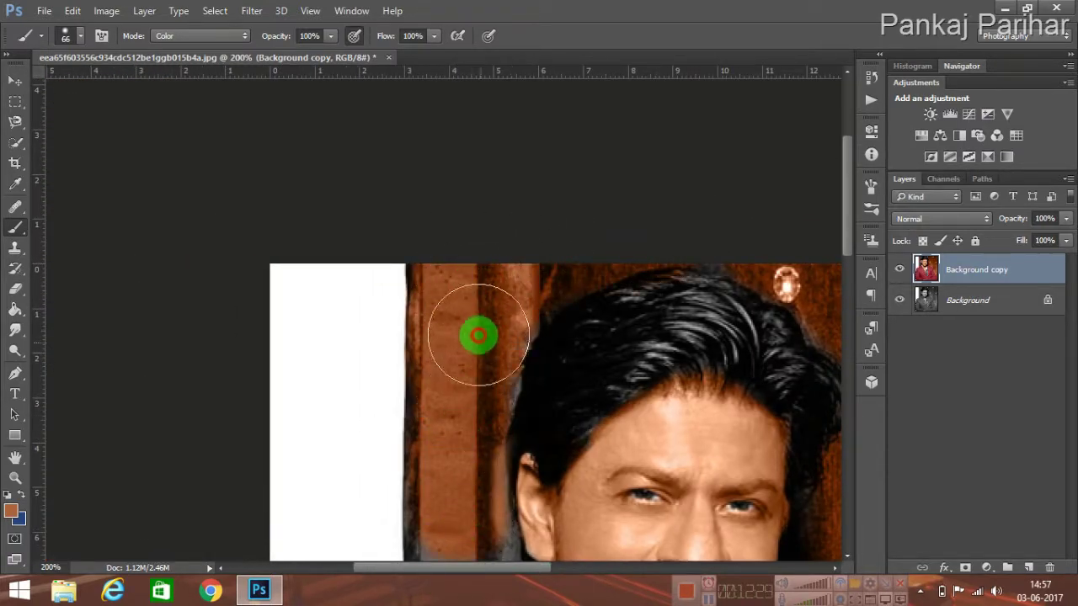
pyautogui.moveTo(847, 181); pyautogui.dragTo(833, 264)
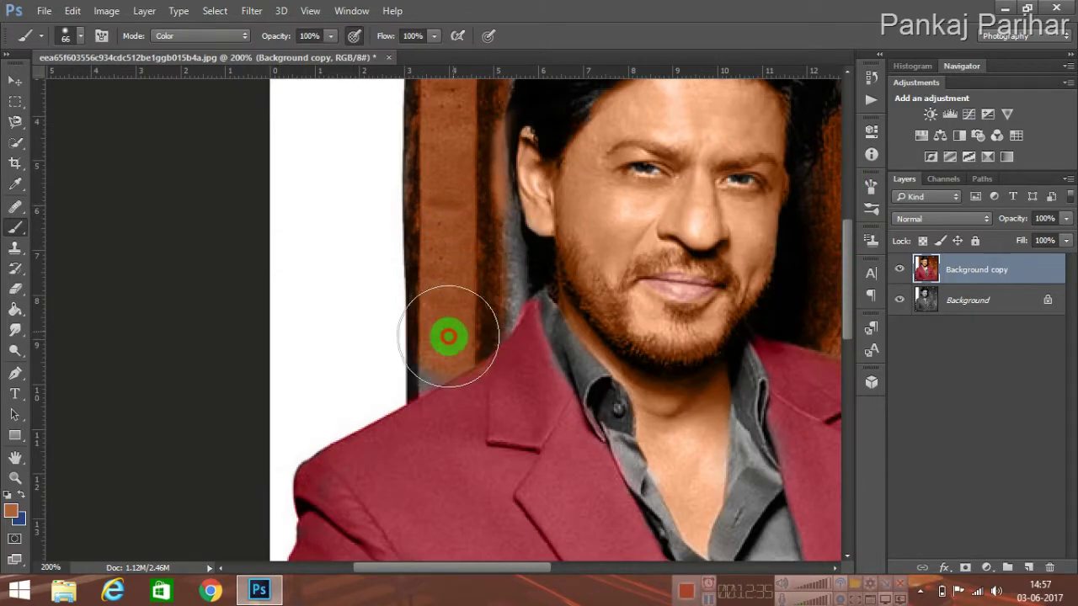
# Step: With a 27 px brush, tint the grey strip between the pillar and collar brown
pyautogui.click(81, 35)
pyautogui.write('27')
pyautogui.press('Return')
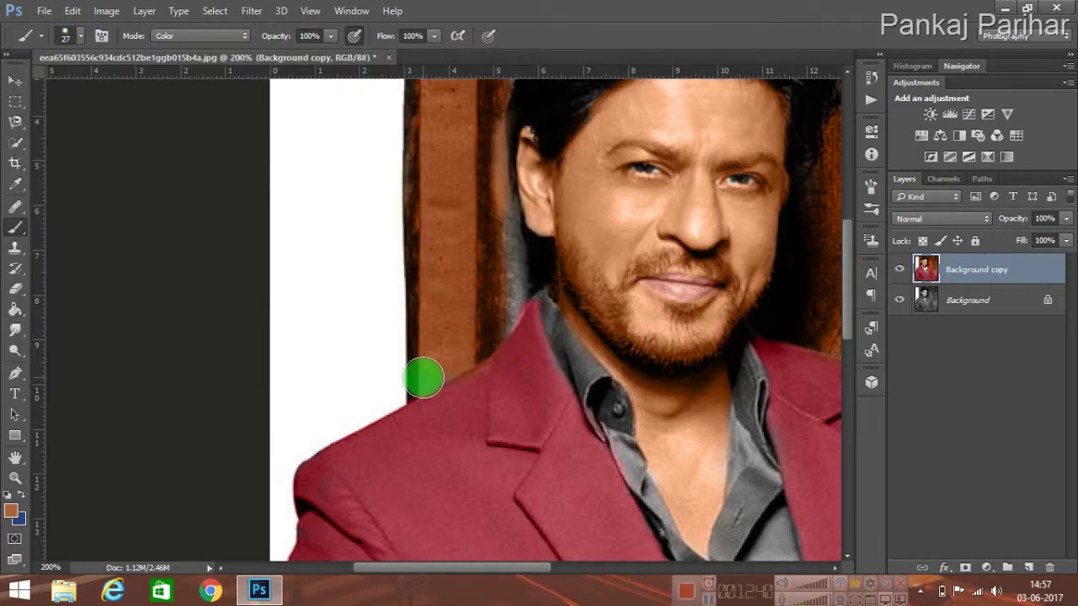
pyautogui.moveTo(427, 364)
pyautogui.mouseDown()
pyautogui.moveTo(469, 358)
pyautogui.moveTo(502, 328)
pyautogui.moveTo(513, 248)
pyautogui.moveTo(484, 127)
pyautogui.moveTo(485, 245)
pyautogui.moveTo(500, 269)
pyautogui.moveTo(530, 265)
pyautogui.mouseUp()
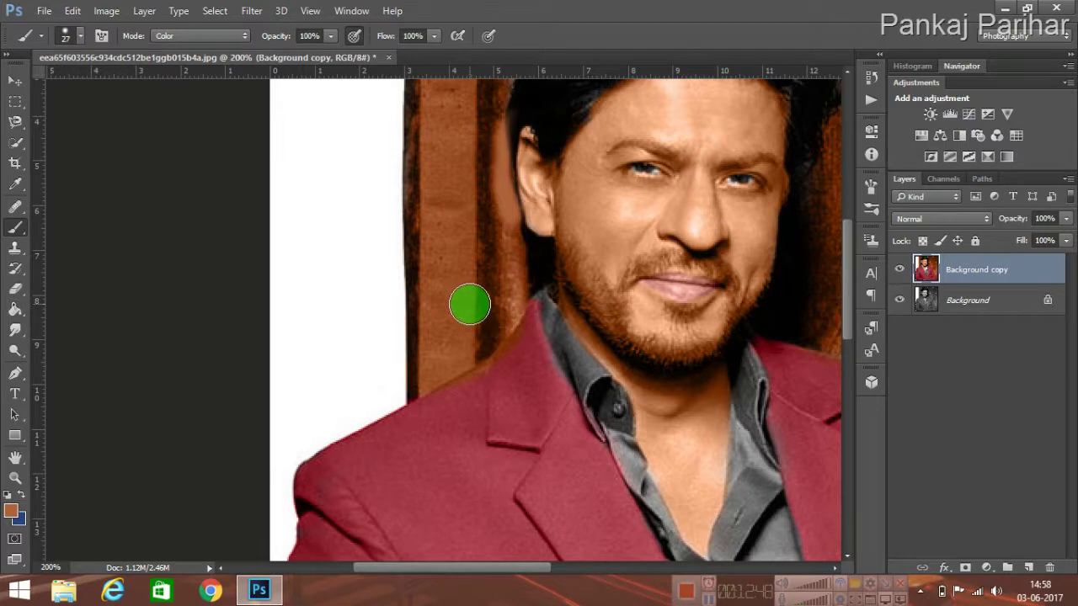
pyautogui.scroll(-1, 470, 310)
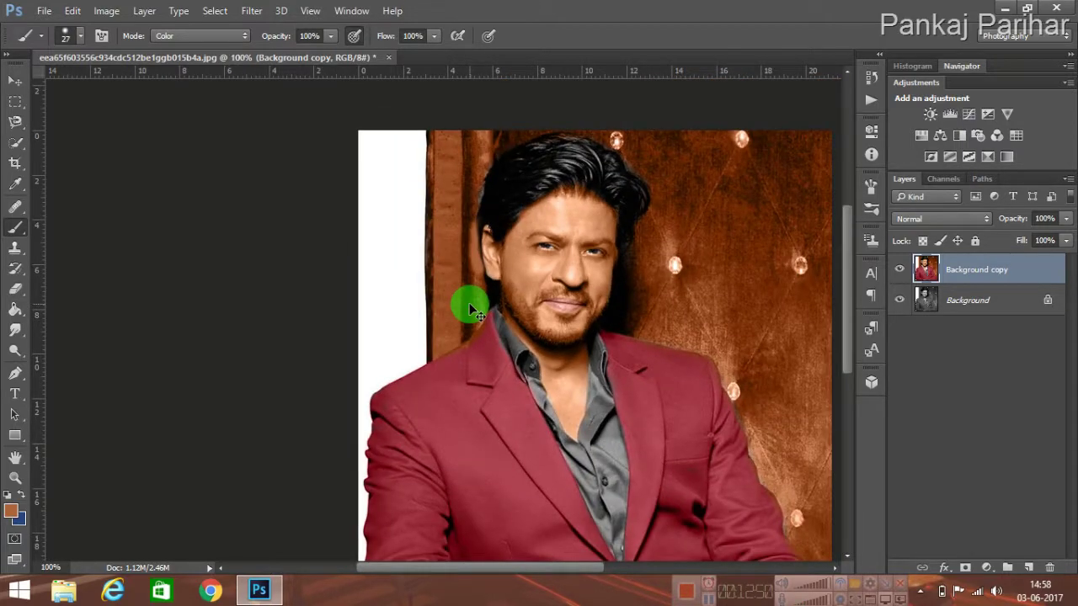
pyautogui.scroll(-1, 470, 310)
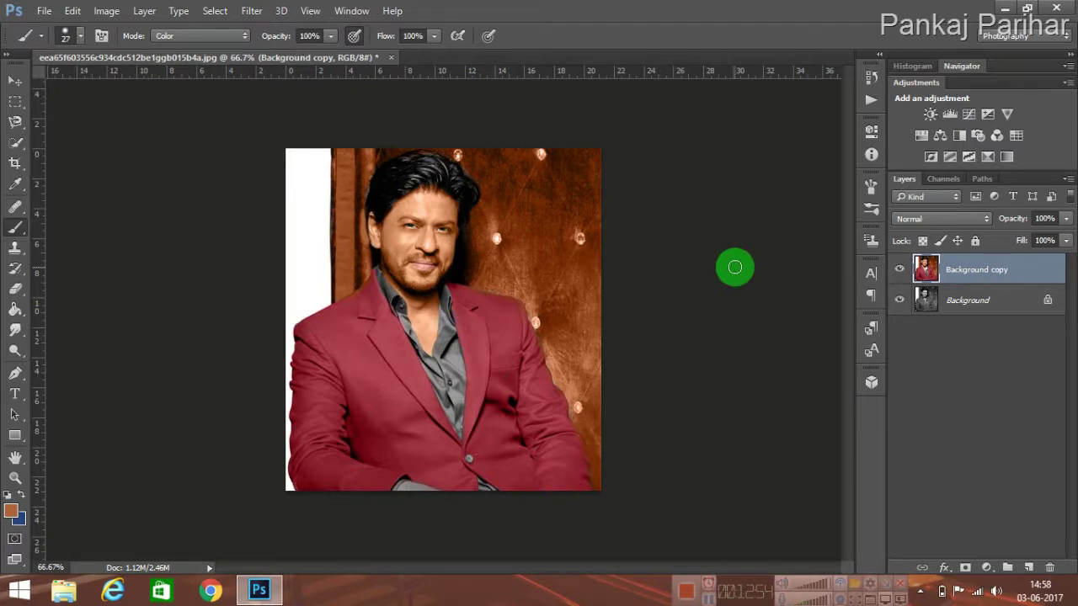
pyautogui.scroll(1, 330, 389)
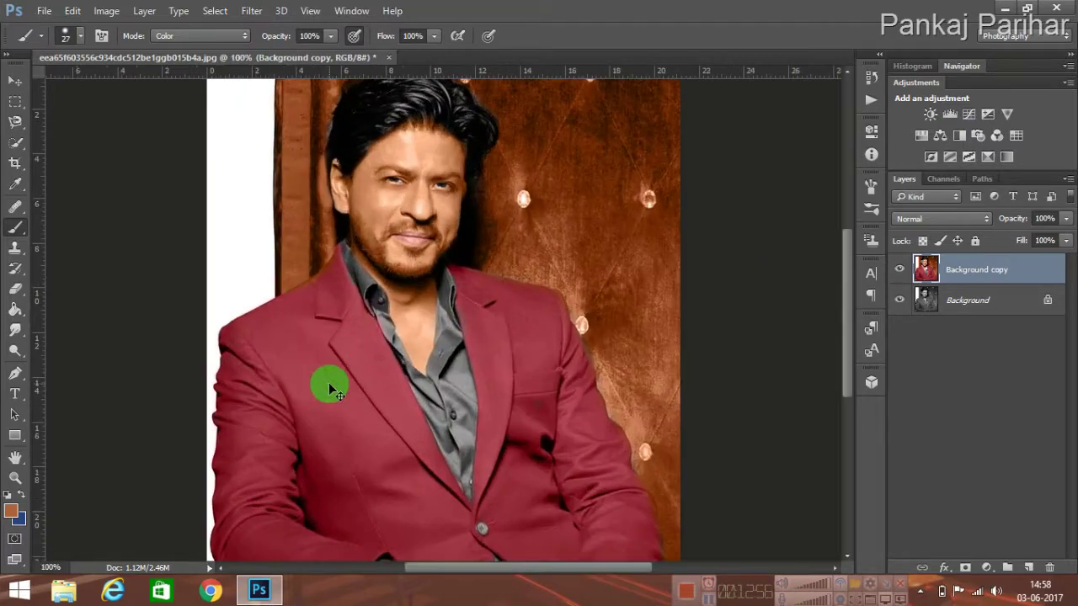
pyautogui.scroll(1, 330, 389)
# Step: Sample the neck's skin tone and paint the grey hand below the jacket with it
pyautogui.moveTo(849, 277)
pyautogui.mouseDown()
pyautogui.moveTo(854, 343)
pyautogui.moveTo(852, 284)
pyautogui.mouseUp()
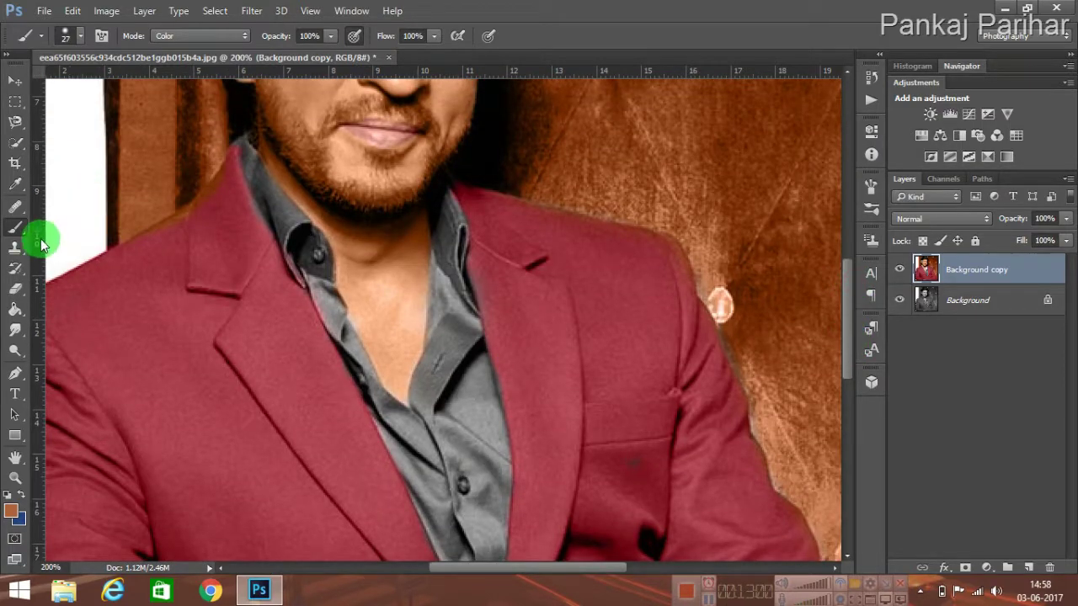
pyautogui.click(15, 184)
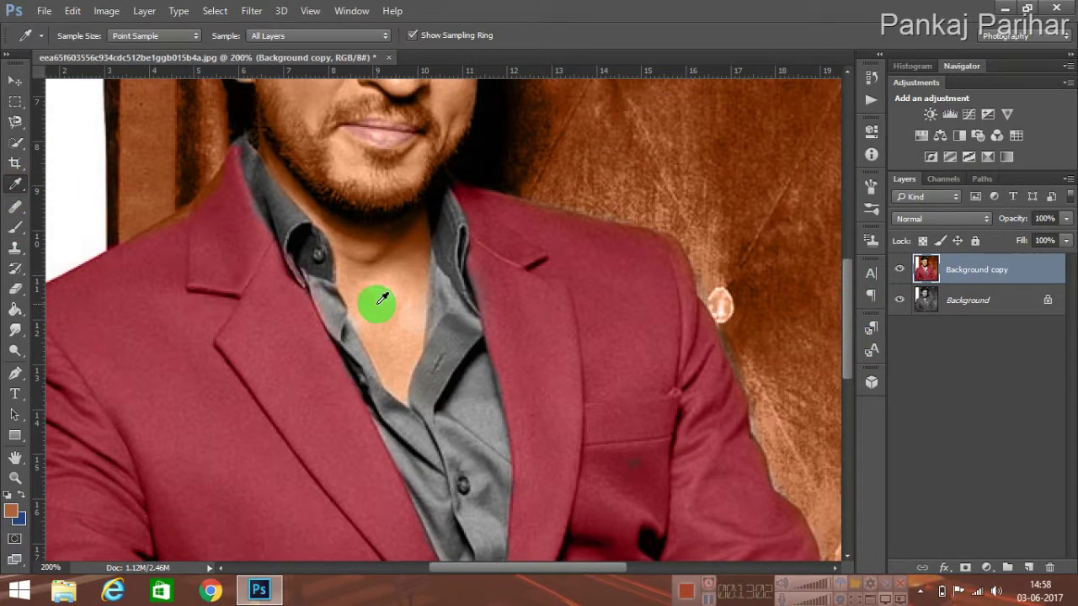
pyautogui.click(16, 226)
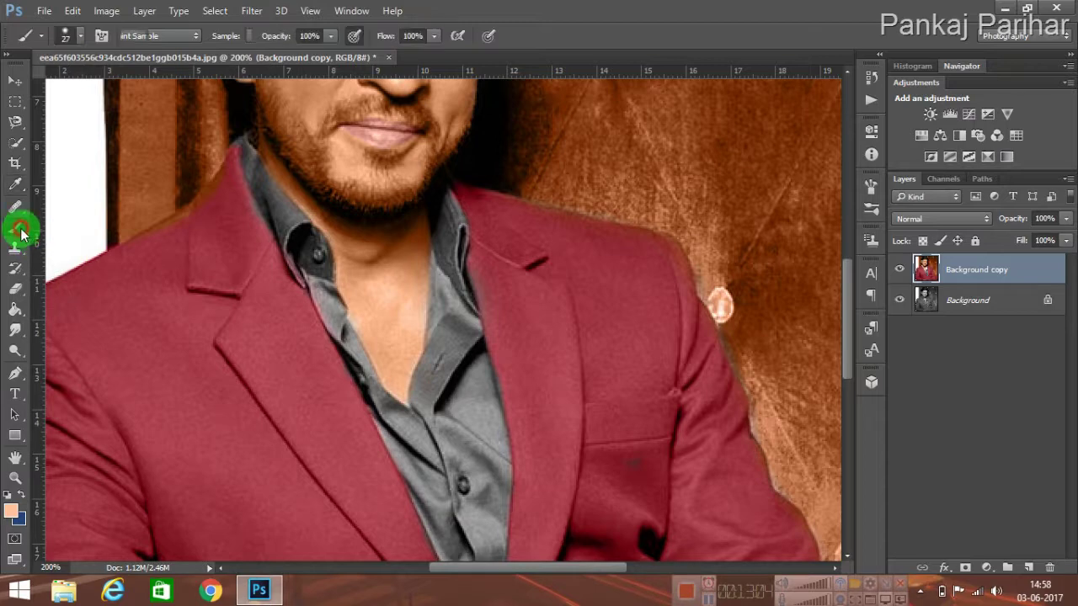
pyautogui.moveTo(847, 300); pyautogui.dragTo(849, 396)
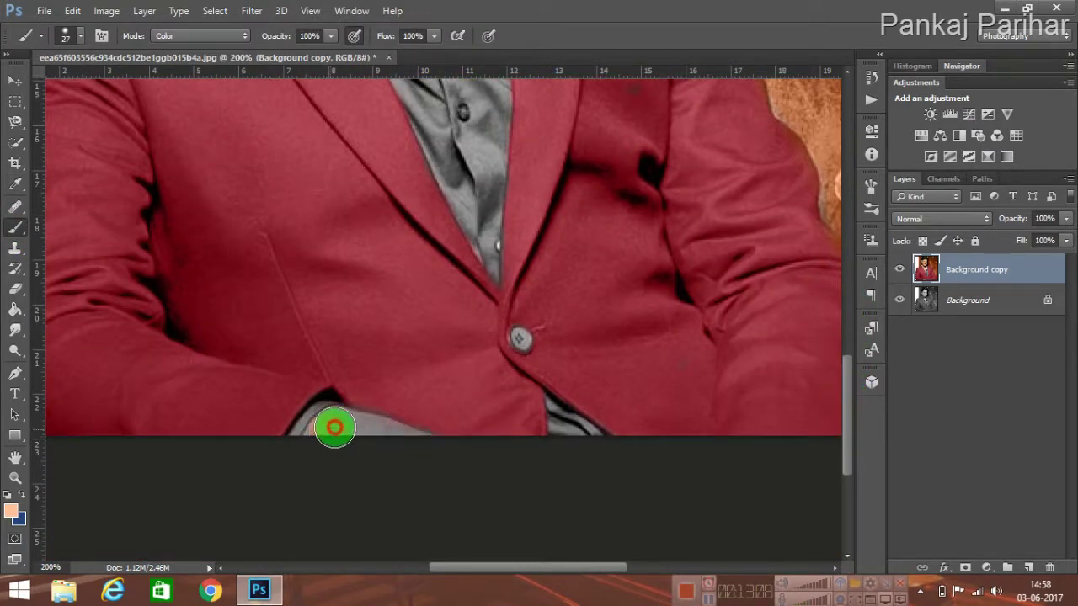
pyautogui.moveTo(348, 430)
pyautogui.mouseDown()
pyautogui.moveTo(412, 450)
pyautogui.moveTo(330, 433)
pyautogui.moveTo(413, 452)
pyautogui.mouseUp()
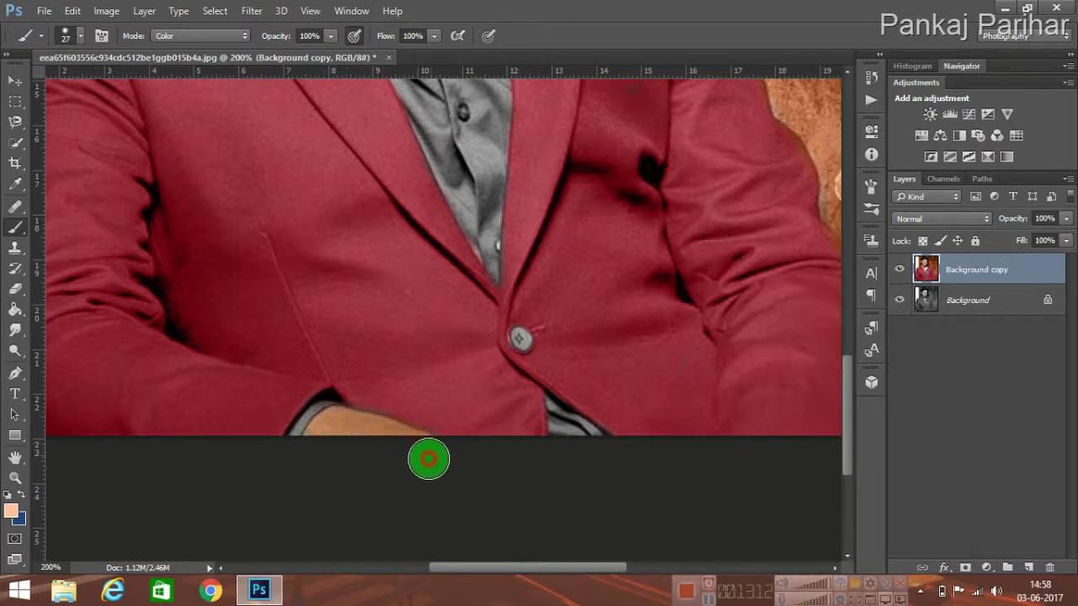
pyautogui.hotkey('ctrl', '-')
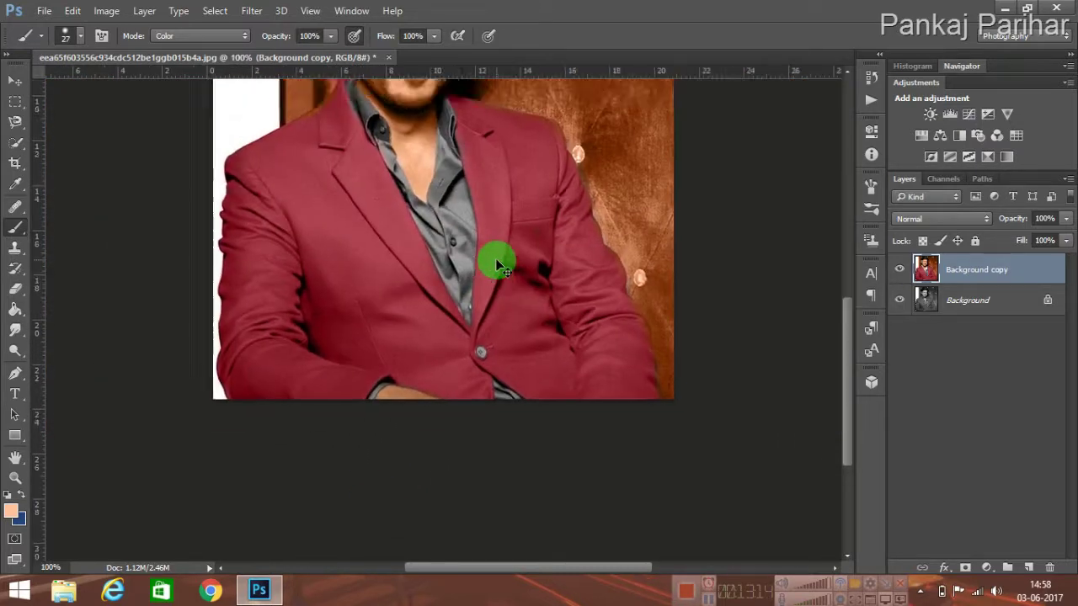
pyautogui.hotkey('ctrl', '-')
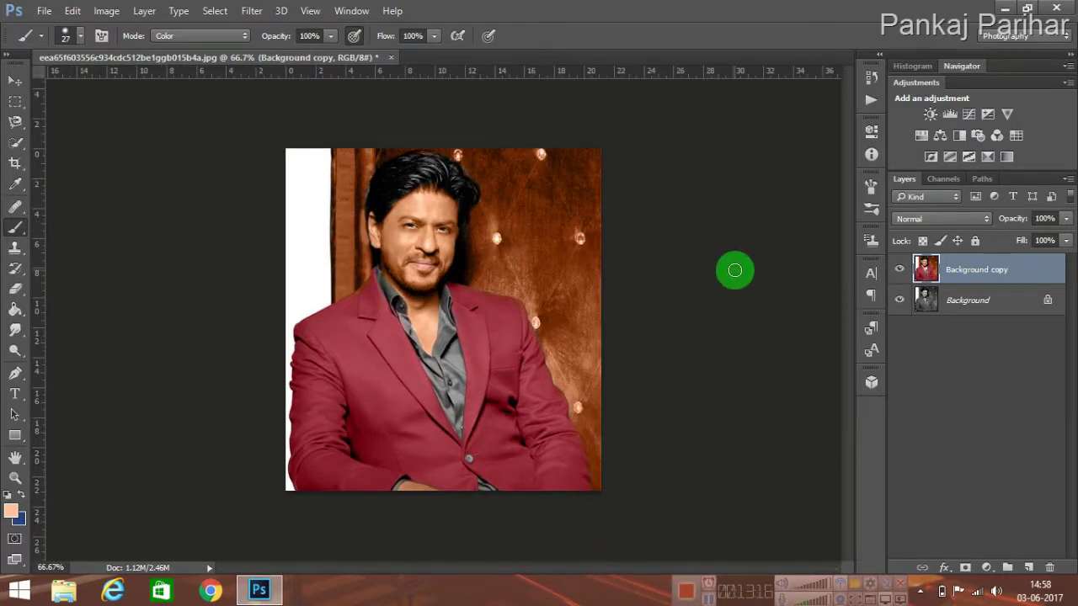